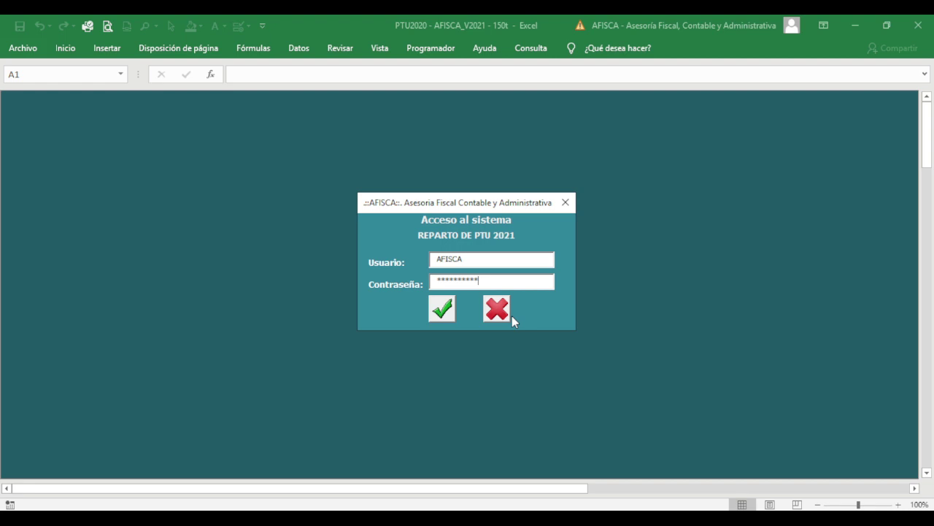
Log in to the PTU 2021 distribution system with the credentials already filled in
left_click(442, 308)
left_click(552, 321)
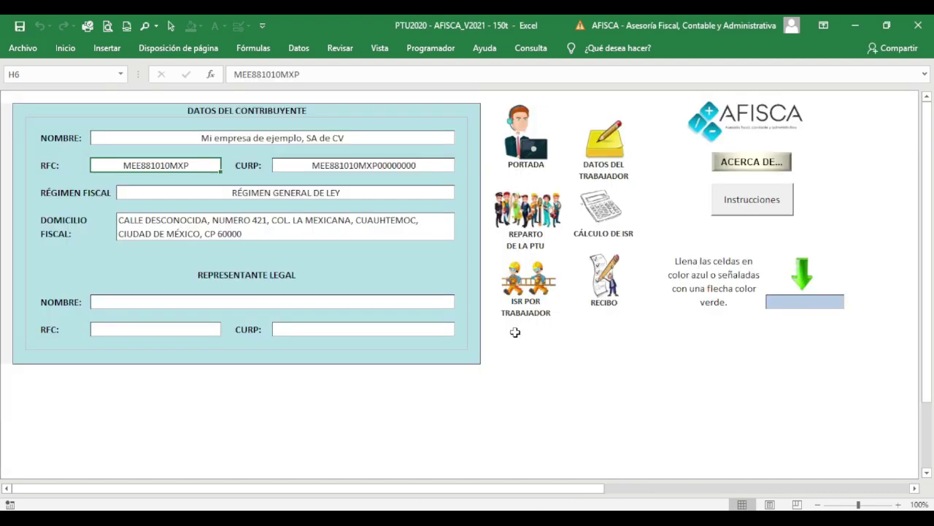
Review the taxpayer's name, RFC, CURP and fiscal address fields and the legal representative's name field on the cover sheet
left_click(287, 142)
left_click(200, 170)
left_click(321, 159)
left_click(259, 140)
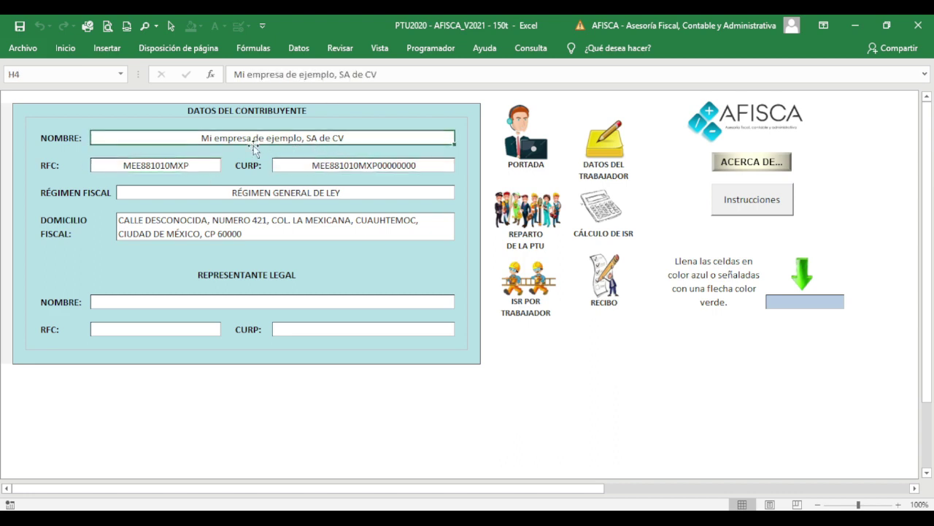
left_click(209, 168)
left_click(306, 164)
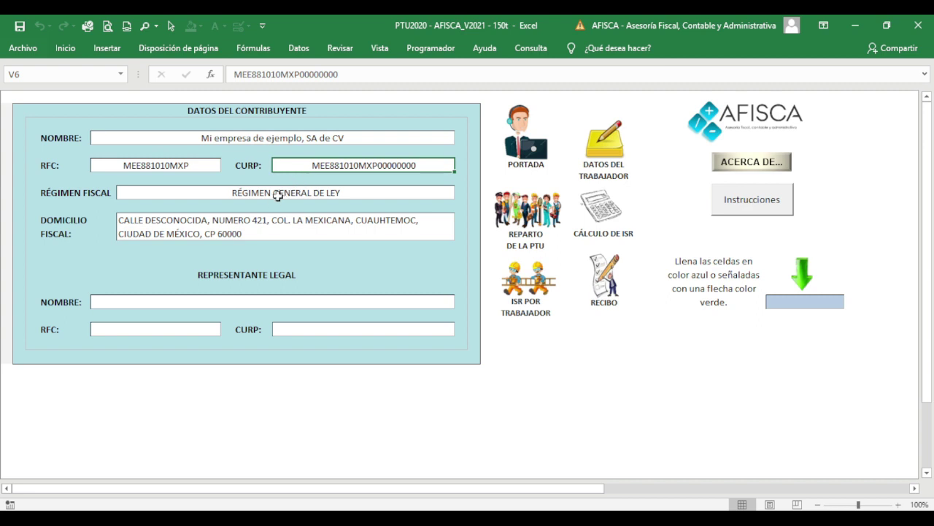
left_click(273, 230)
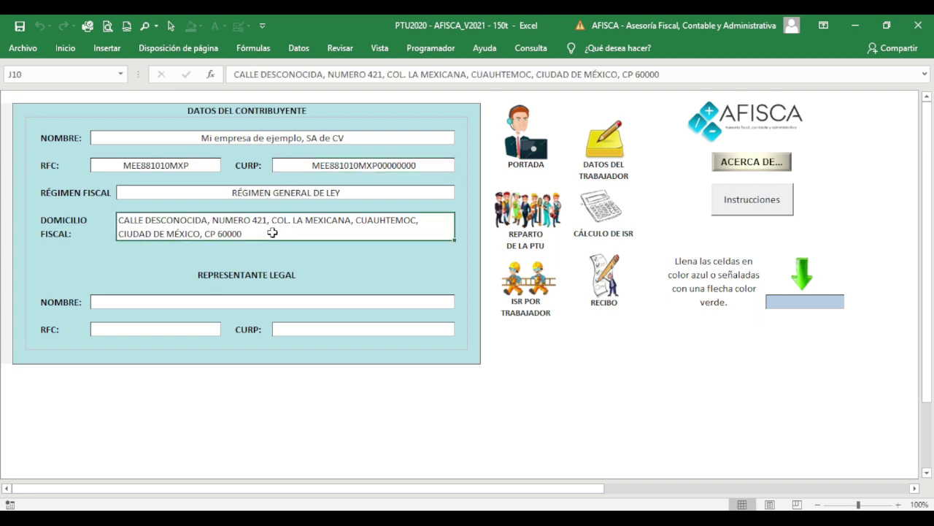
left_click(278, 301)
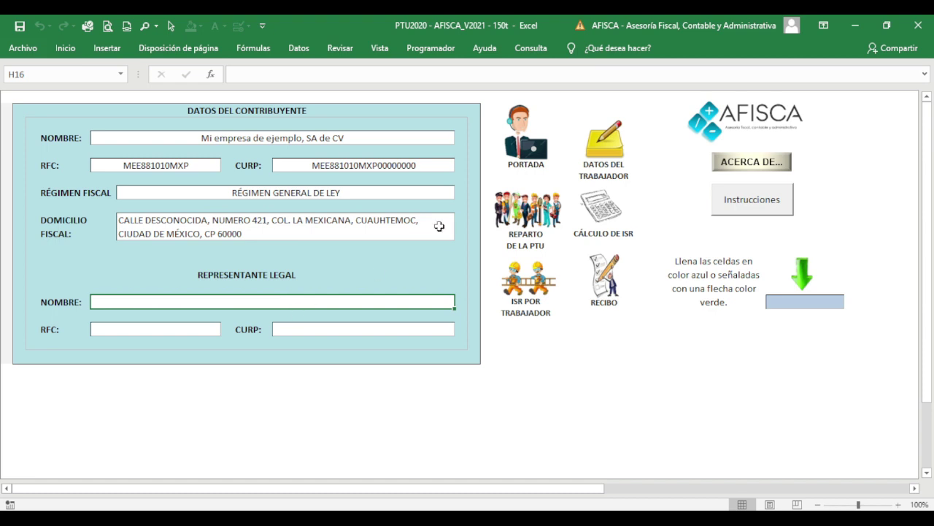
Go to the worker data sheet and examine its columns, including the notes on the hire and termination dates
left_click(605, 162)
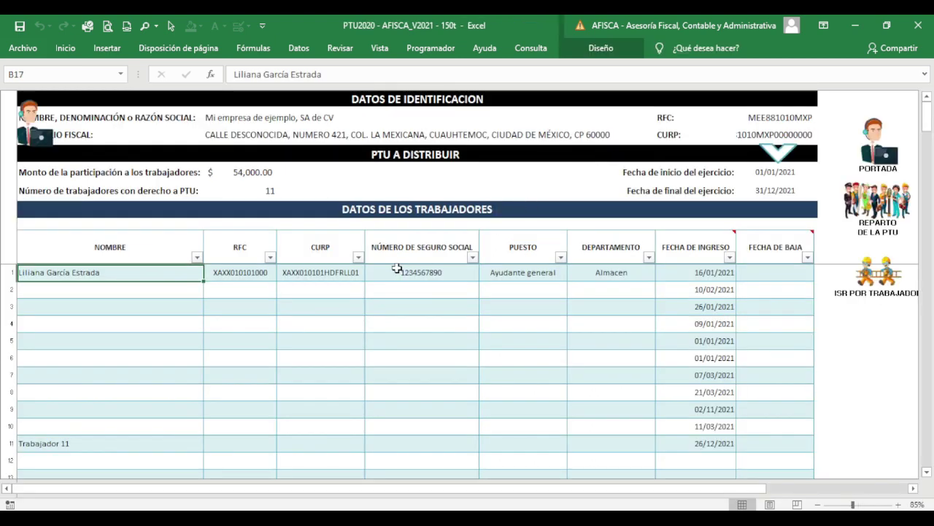
mouse_move(928, 120)
left_mouse_down()
mouse_move(931, 228)
mouse_move(930, 219)
mouse_move(908, 416)
mouse_move(928, 226)
mouse_move(927, 117)
left_mouse_up()
mouse_move(684, 256)
mouse_move(786, 250)
mouse_move(738, 491)
left_mouse_down()
mouse_move(763, 490)
mouse_move(738, 491)
left_mouse_up()
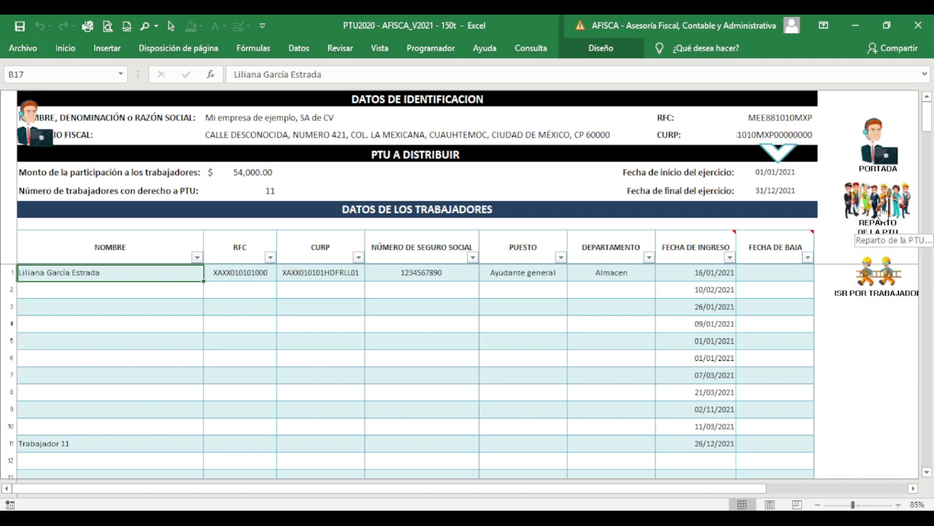
Go to the PTU distribution sheet and inspect the cells for the amount to distribute and the UMA
left_click(881, 213)
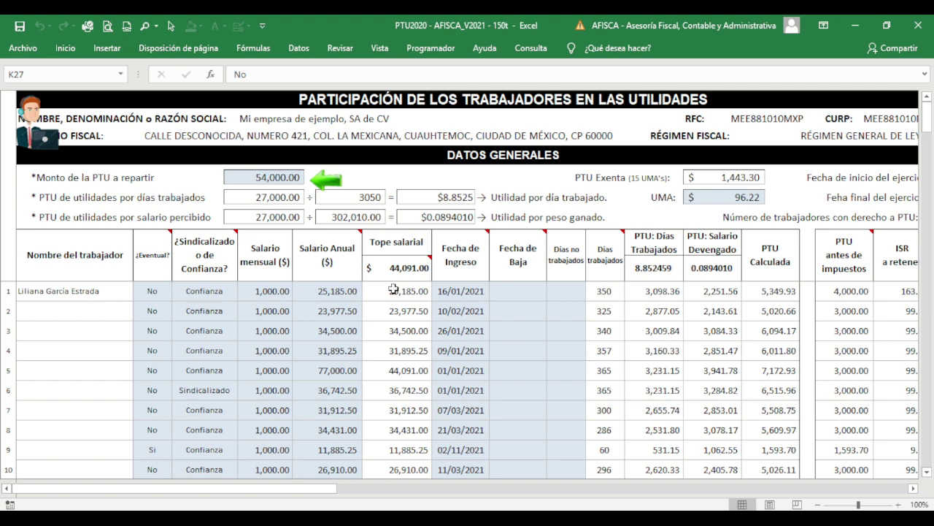
left_click(277, 176)
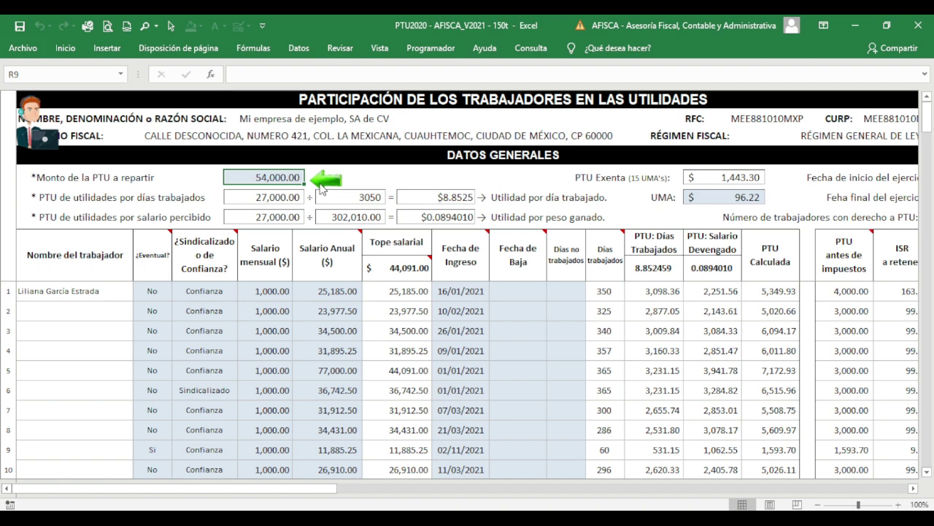
left_click(741, 198)
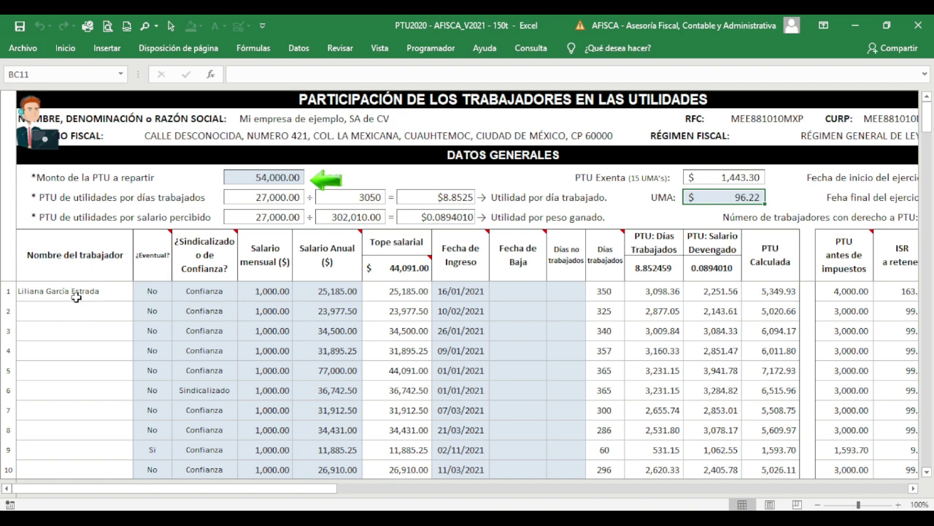
Read the note on the ¿Eventual? column and check its entries for workers 1 to 6 and worker 9
mouse_move(161, 263)
left_click(152, 295)
left_click(156, 311)
left_click(165, 333)
left_click(163, 351)
left_click(162, 371)
left_click(161, 393)
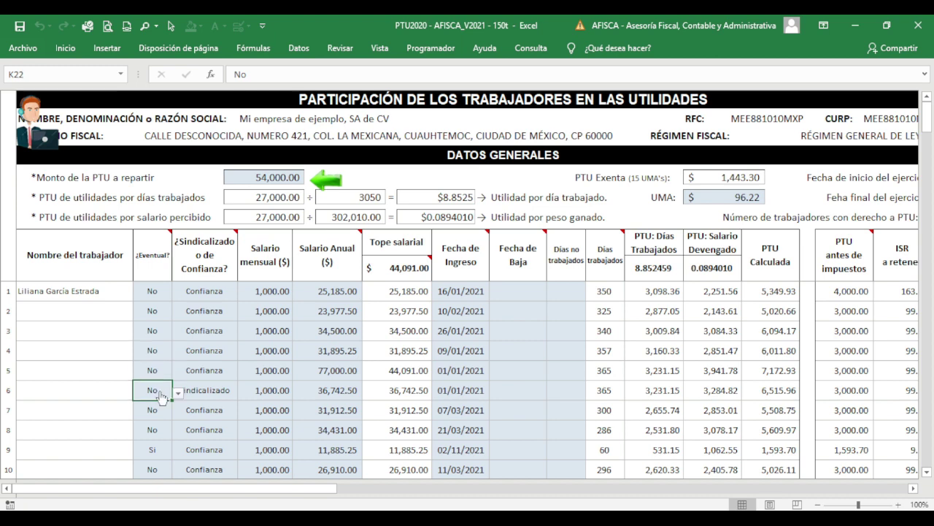
left_click(155, 452)
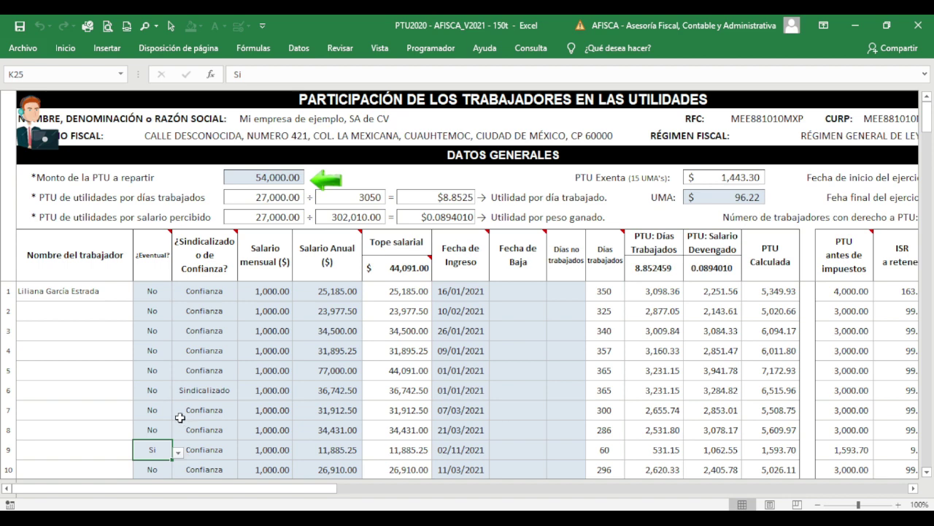
Set ¿Eventual? to Si for Trabajador 11 in the distribution table
scroll(168, 422, "down", 1)
scroll(167, 422, "up", 1)
scroll(168, 422, "down", 1)
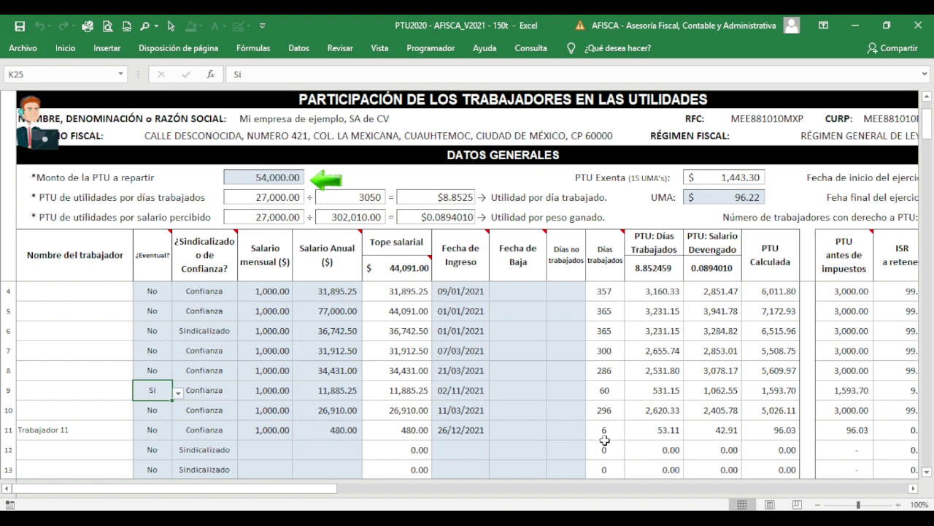
left_click(154, 429)
left_click(178, 433)
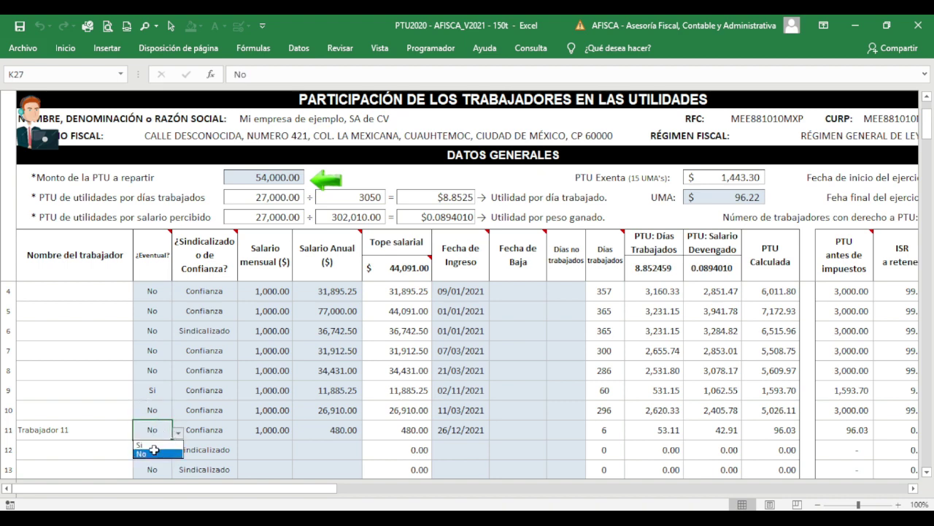
left_click(156, 444)
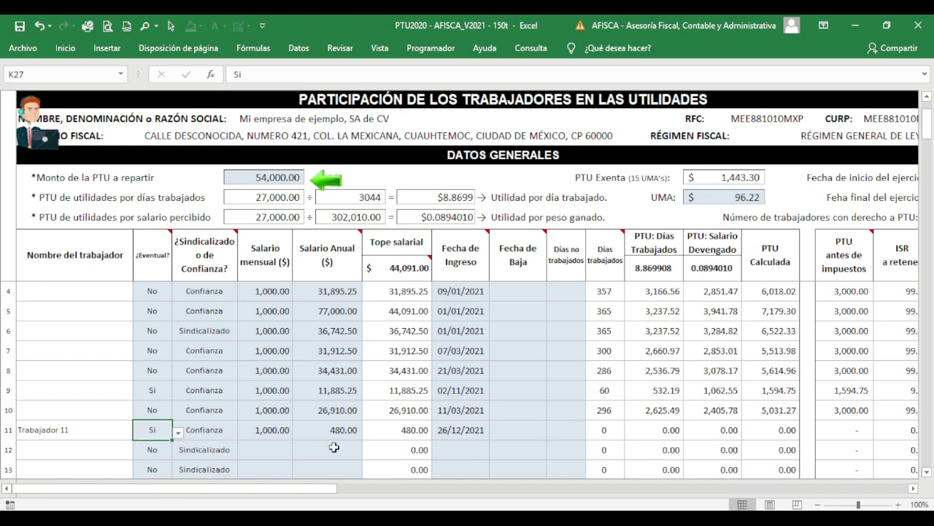
Set ¿Eventual? back to No for Trabajador 11
left_click(178, 433)
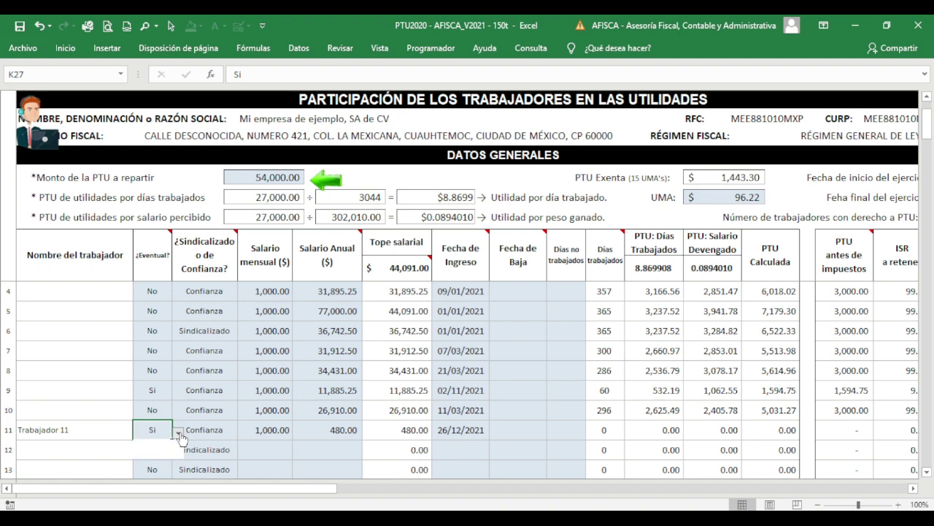
key("Escape")
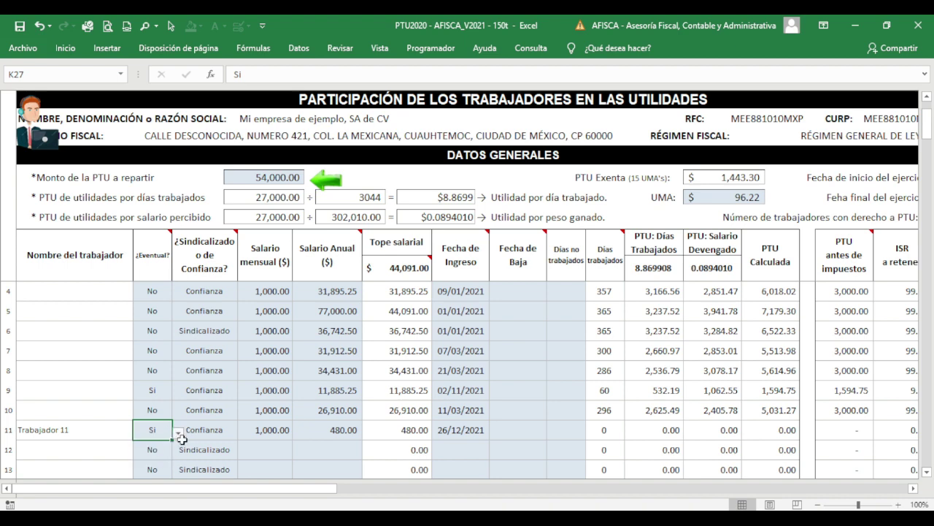
left_click(178, 433)
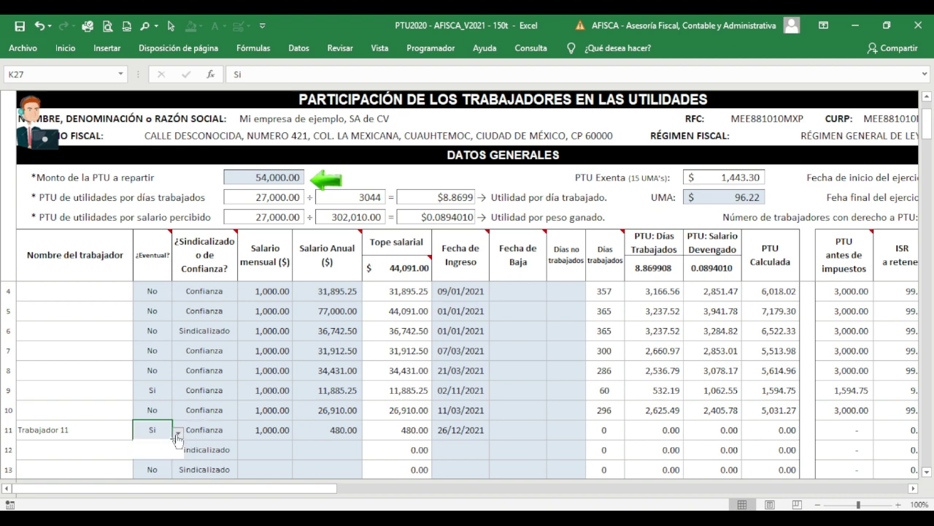
left_click(150, 452)
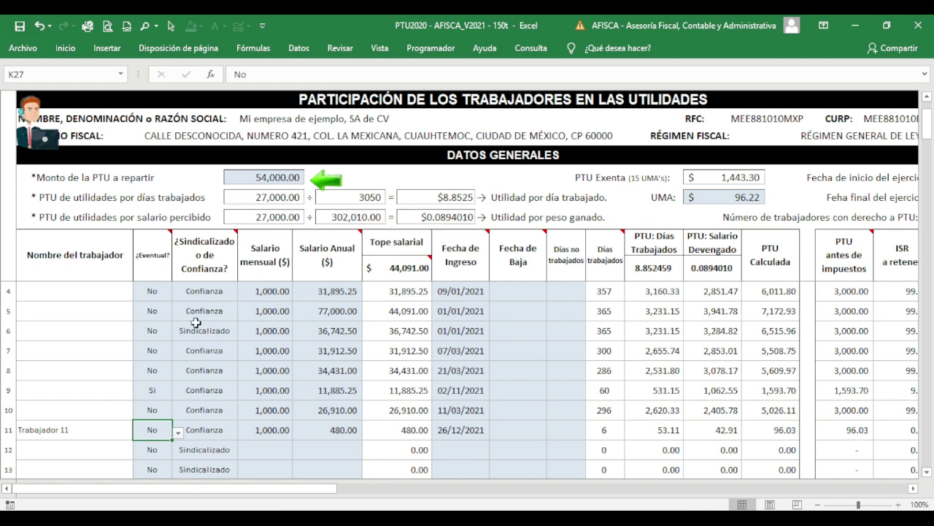
Read the ¿Sindicalizado o de Confianza? note, multiply 36,742.50 by 1.20 in Calculator, copy the result, and return to the workbook
mouse_move(211, 268)
key("XF86Calculator")
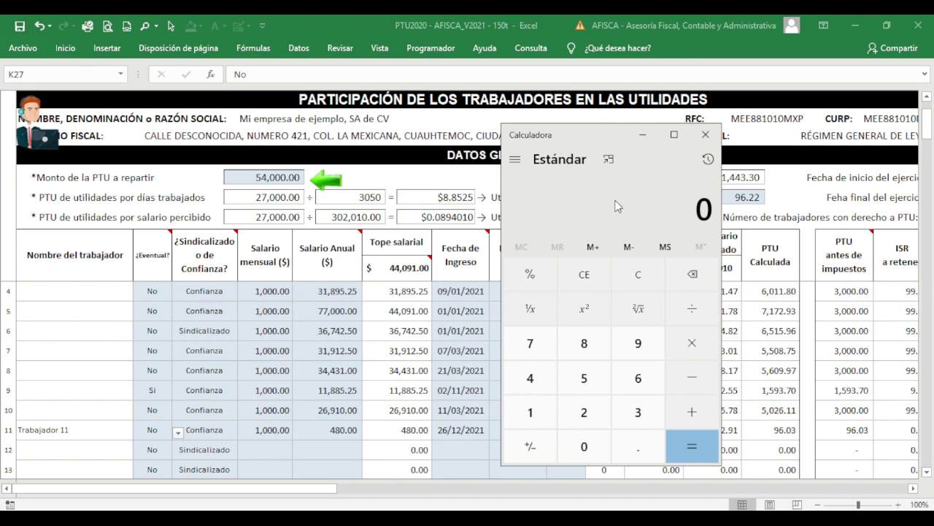
type("36,742.50")
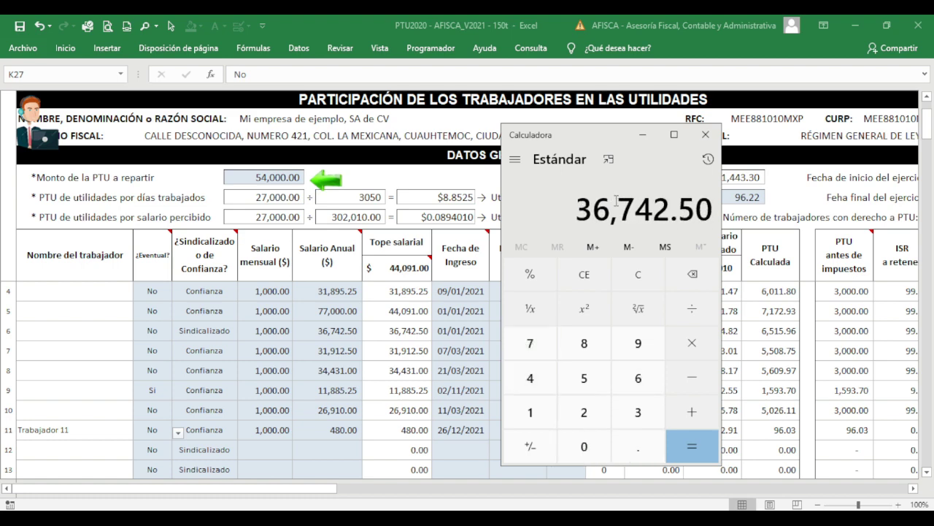
key("asterisk")
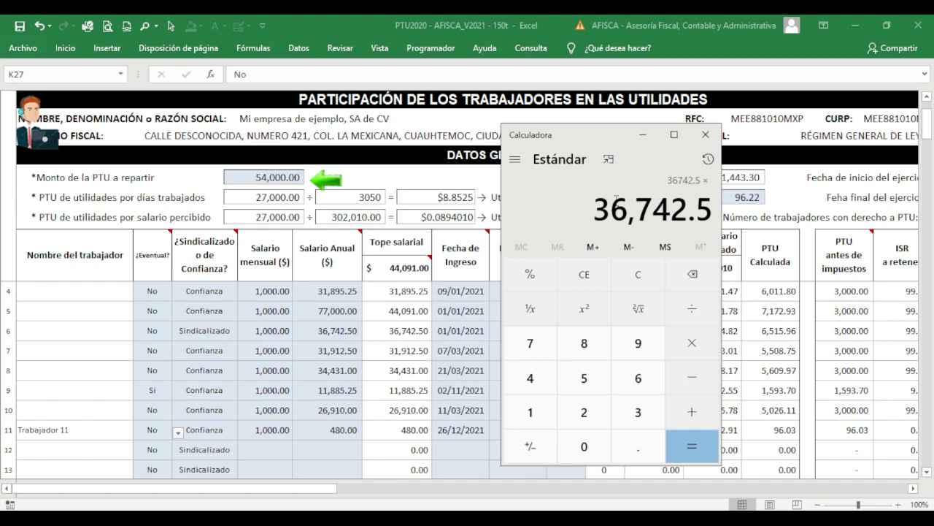
type("1.20")
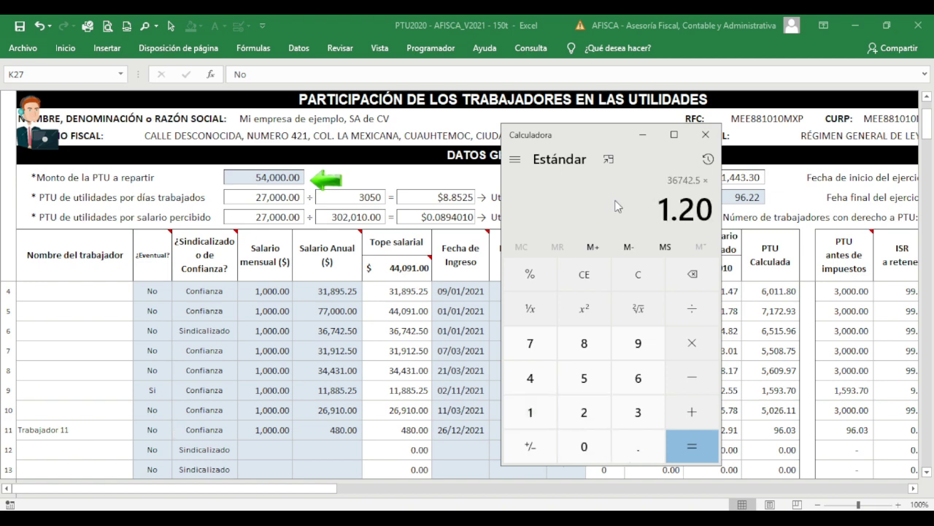
key("Return")
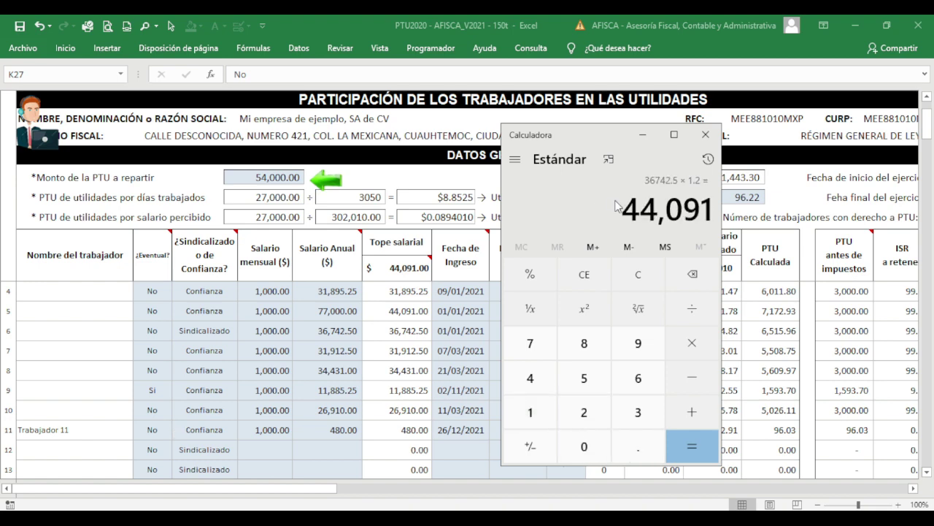
key("ctrl+c")
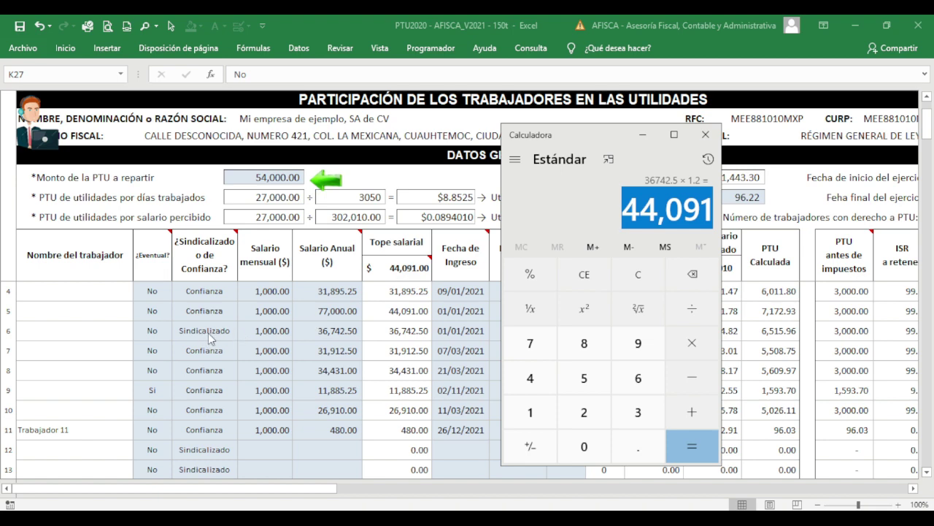
key("alt+Tab")
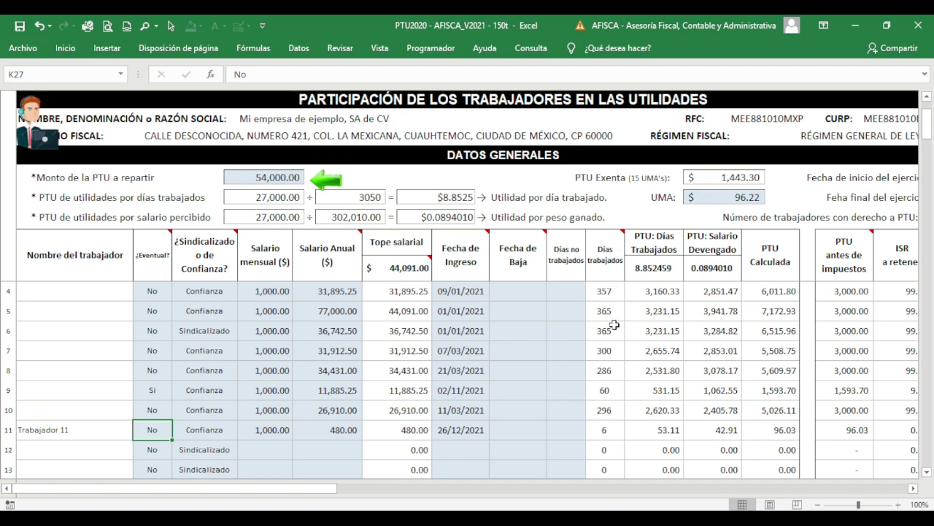
Examine the tax and net pay columns, and compare the totals row below worker 150 with the PTU amount to distribute
left_click(913, 487)
left_click(913, 487)
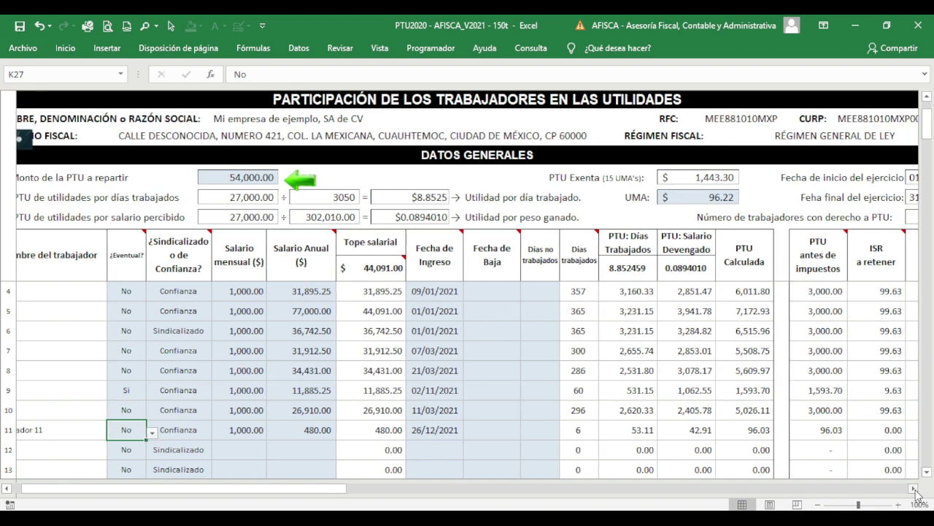
left_click(913, 488)
left_click(913, 488)
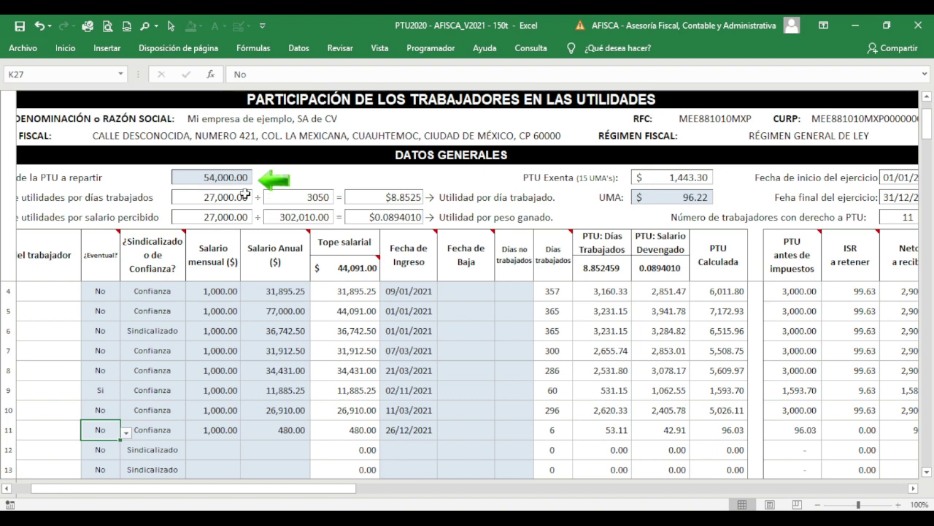
left_click(914, 488)
left_click(914, 489)
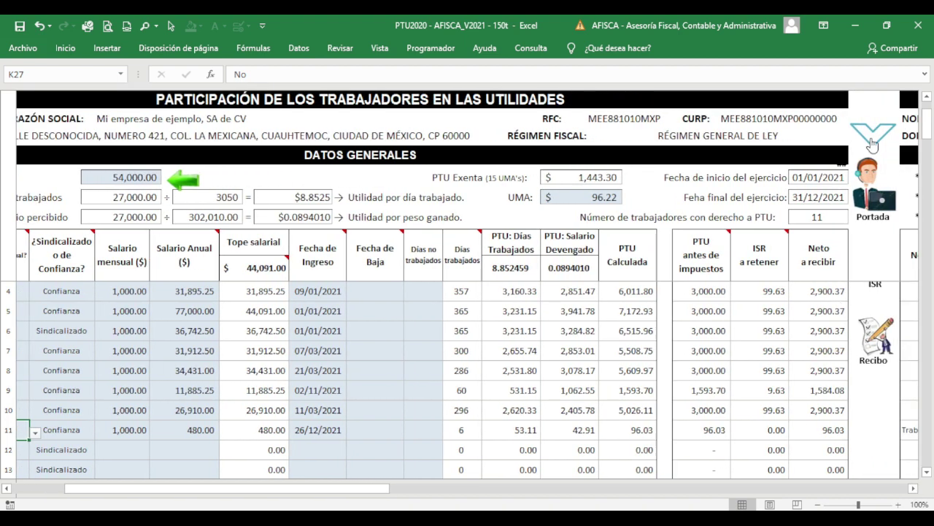
left_click(867, 142)
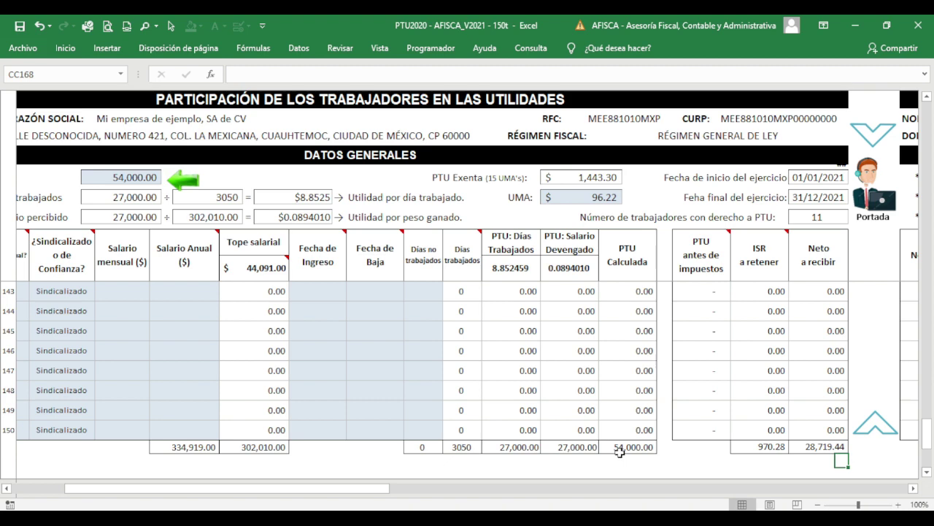
left_click(121, 177)
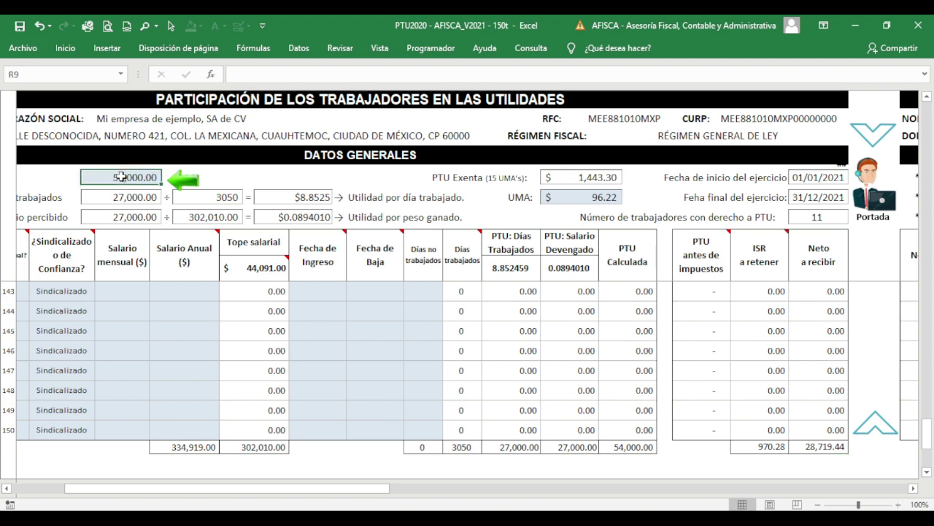
Return from the totals to worker 1 and bring the limit table with PTU paid in the last three years into view
scroll(632, 352, "up", 5)
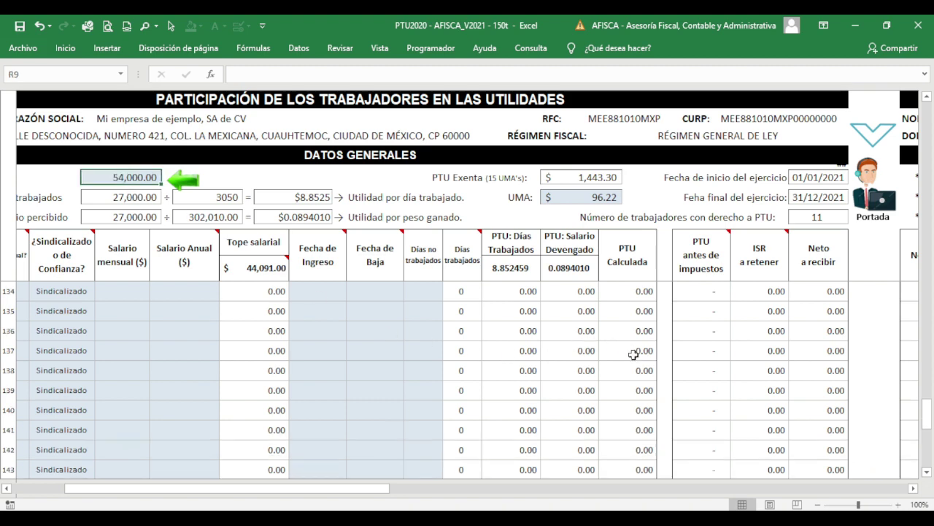
scroll(632, 355, "up", 20)
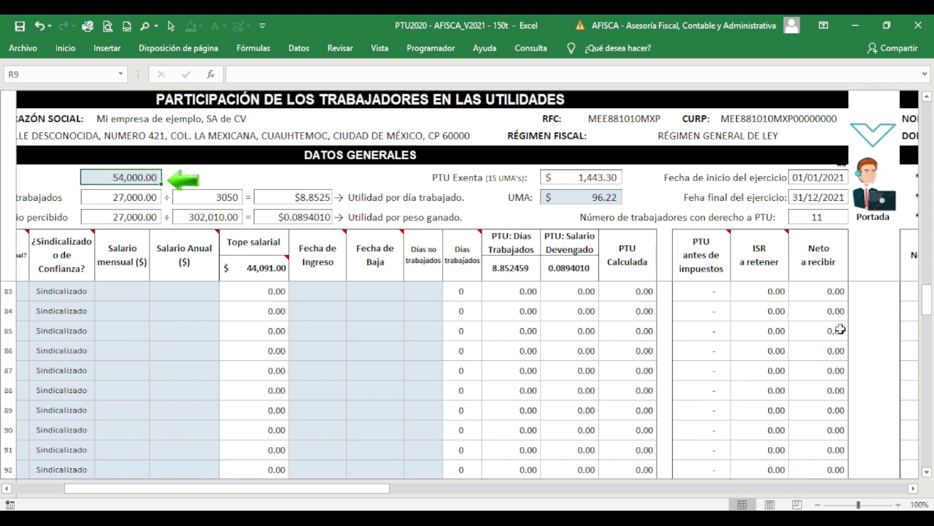
scroll(830, 340, "up", 19)
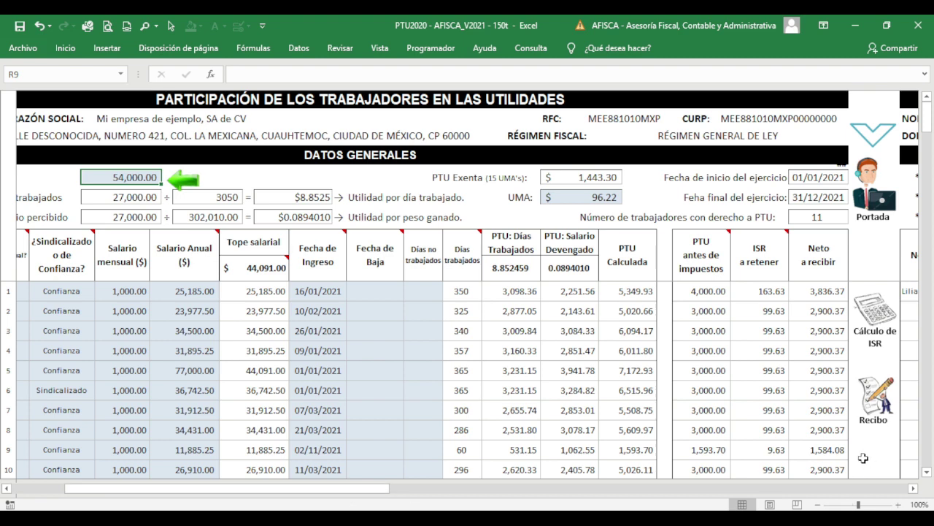
left_click(913, 489)
left_click(913, 489)
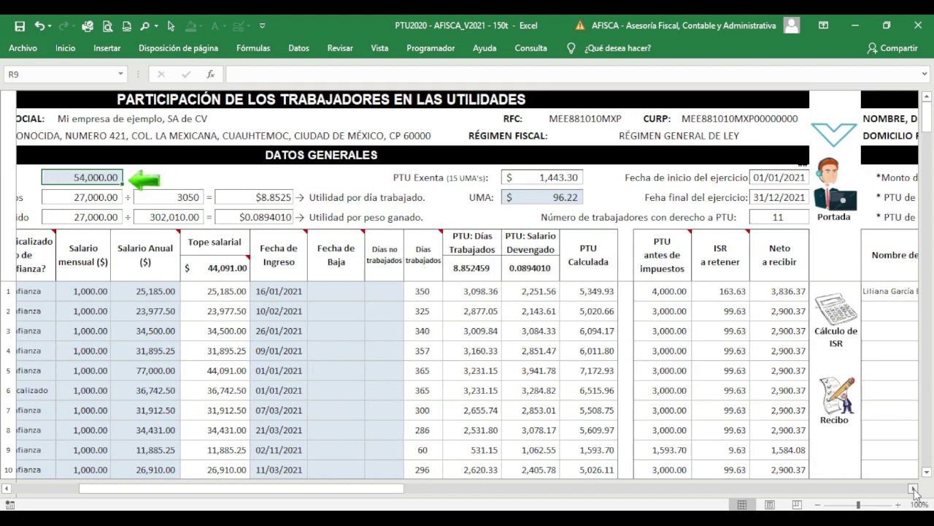
left_click_drag(370, 489, 599, 485)
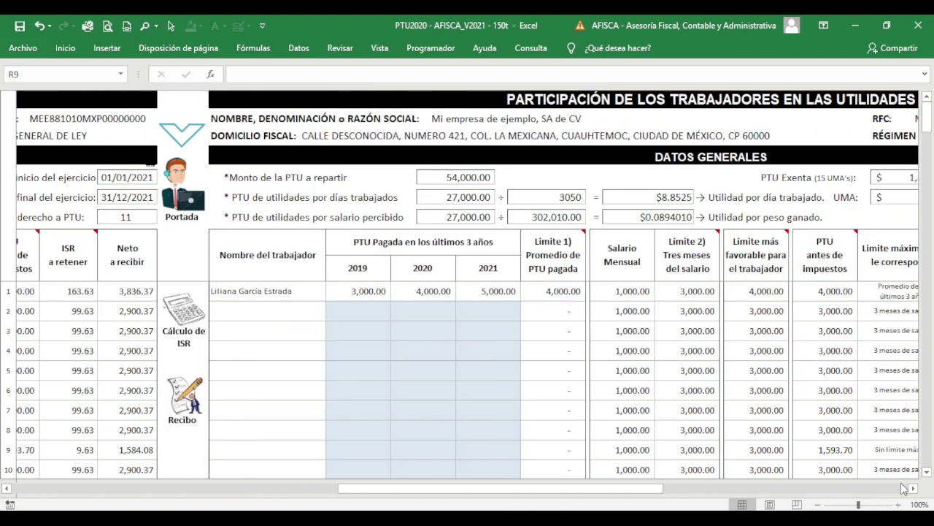
left_click_drag(914, 488, 921, 493)
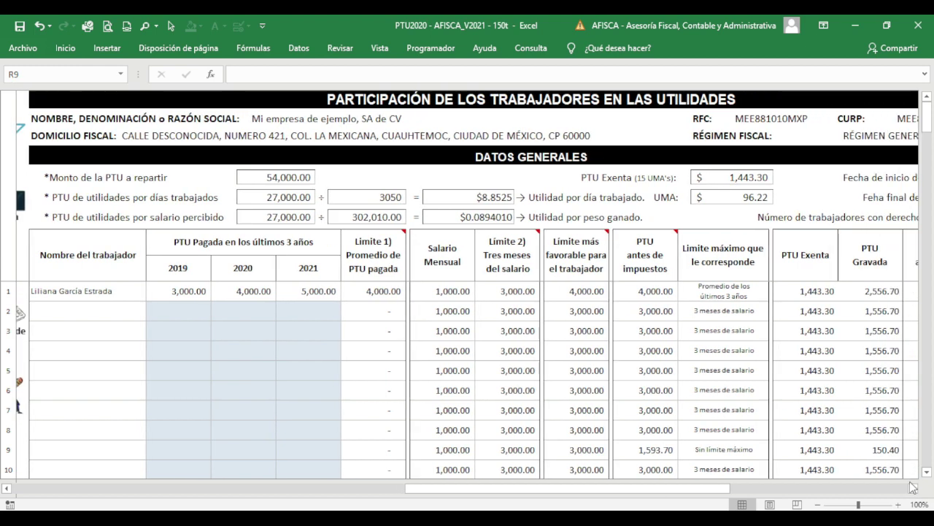
Examine worker 1's PTU paid in 2019, 2020 and 2021, and read the notes on the limit and pre-tax PTU columns
mouse_move(523, 263)
left_click(181, 291)
left_click(242, 296)
left_click(295, 295)
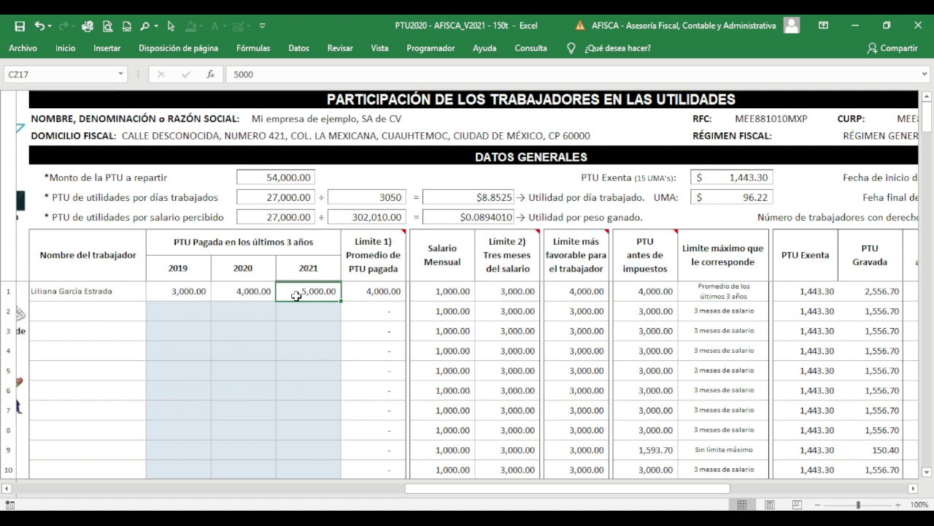
left_click(202, 292)
left_click(252, 298)
left_click(305, 296)
mouse_move(518, 254)
mouse_move(658, 246)
Compare PTU Calculada with the maximum-limit, pre-tax PTU, exempt and taxable PTU, ISR and net columns
left_click_drag(467, 489, 212, 491)
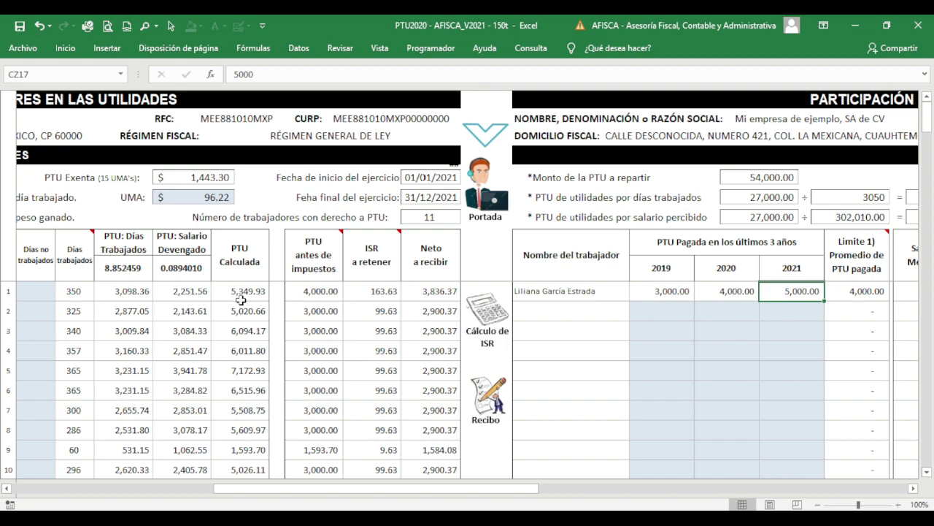
left_click_drag(494, 488, 717, 488)
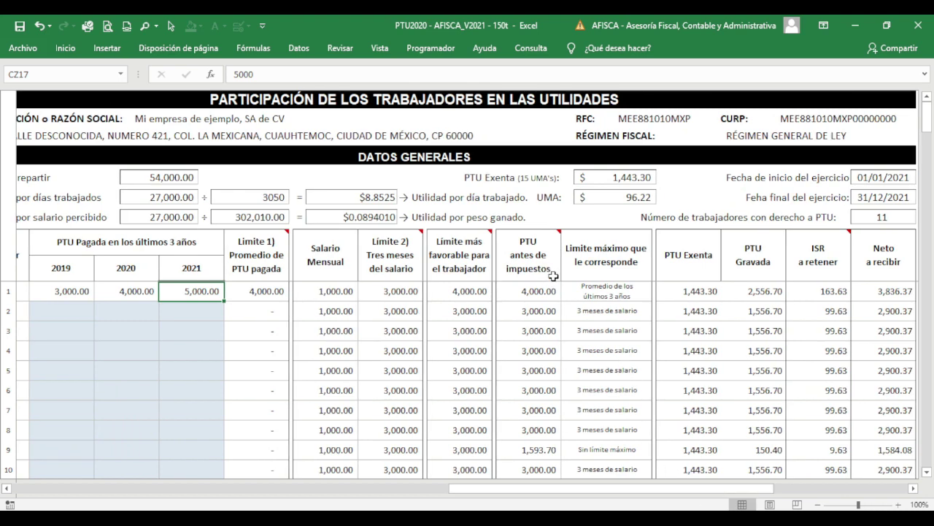
mouse_move(553, 276)
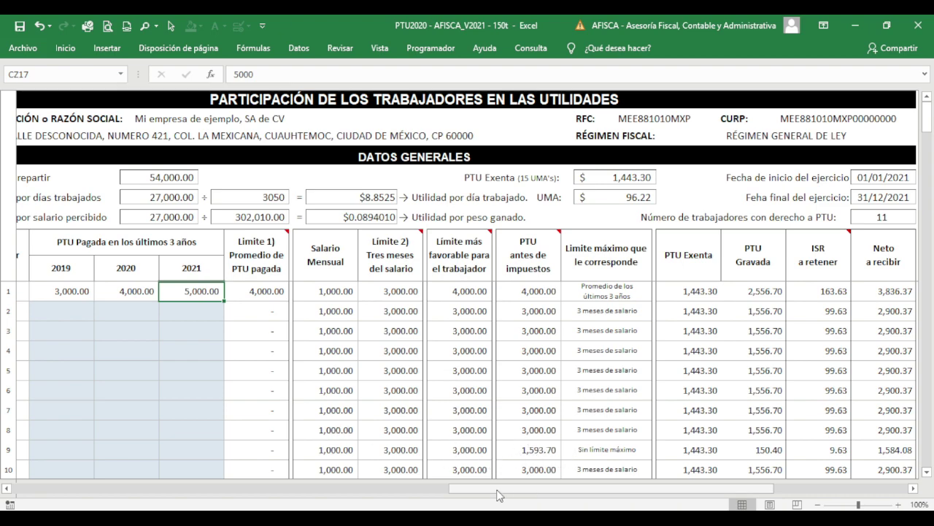
left_click_drag(501, 488, 219, 481)
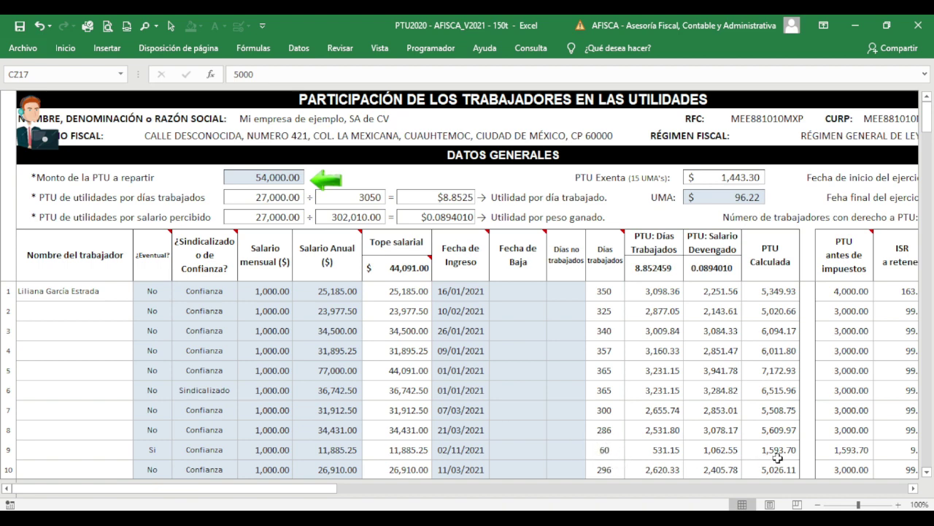
left_click(820, 489)
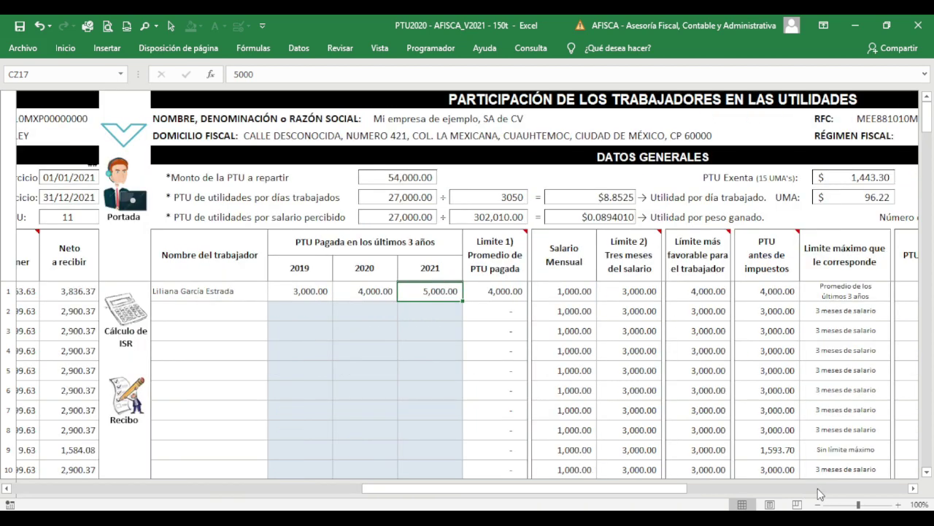
left_click_drag(692, 495, 730, 490)
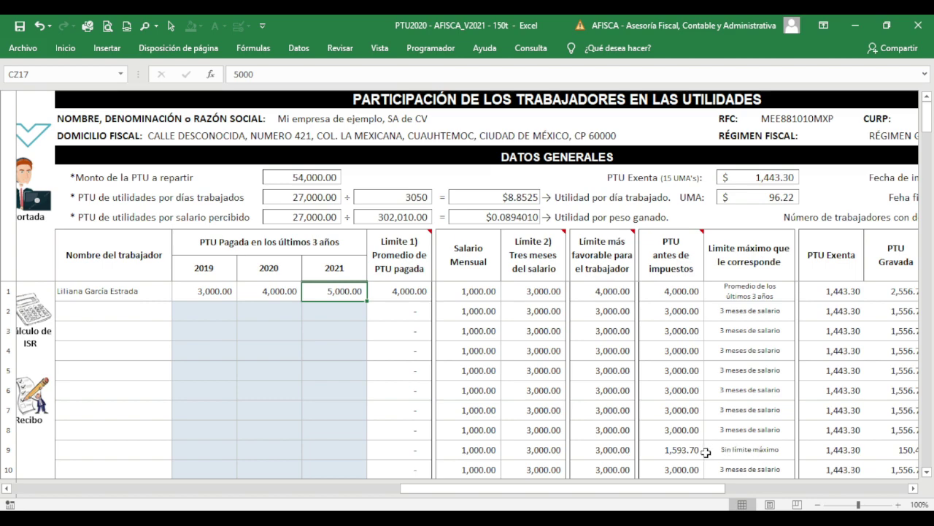
left_click_drag(706, 492, 782, 491)
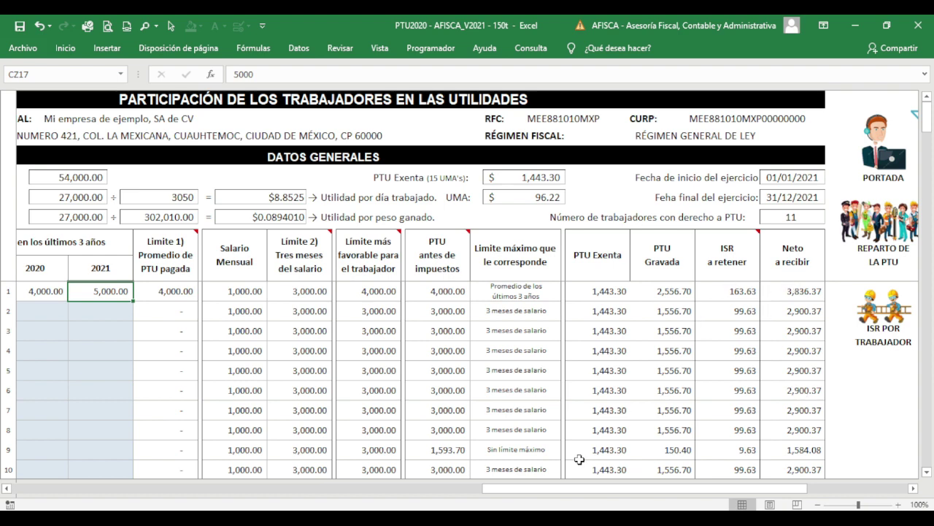
Open the Cálculo de ISR sheet and examine the article 96 LISR and article 174 RLISR calculations through to ISR a retener
left_click(409, 488)
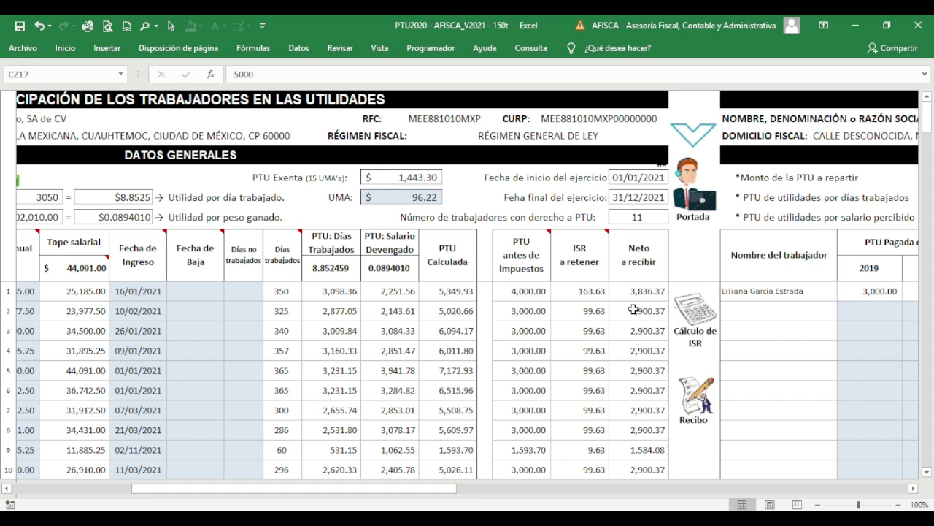
left_click(709, 321)
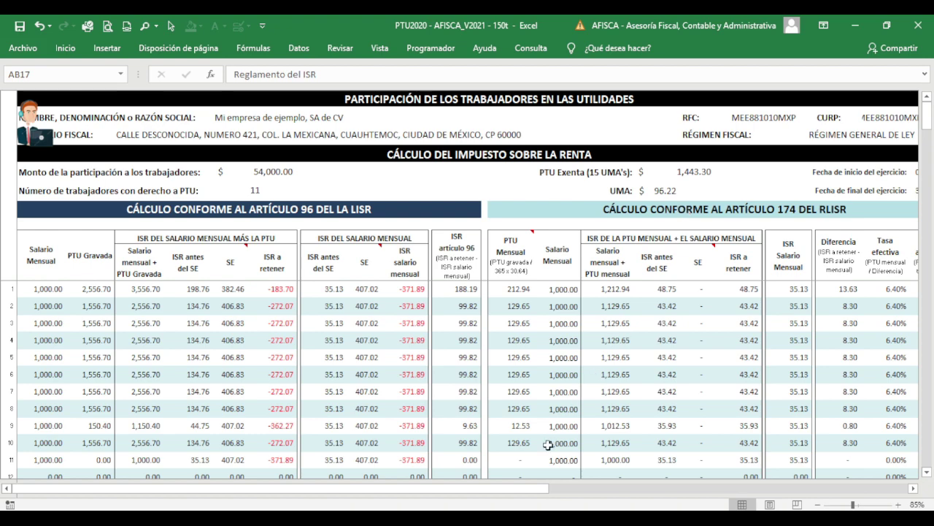
mouse_move(511, 486)
left_mouse_down()
mouse_move(543, 489)
mouse_move(527, 488)
left_mouse_up()
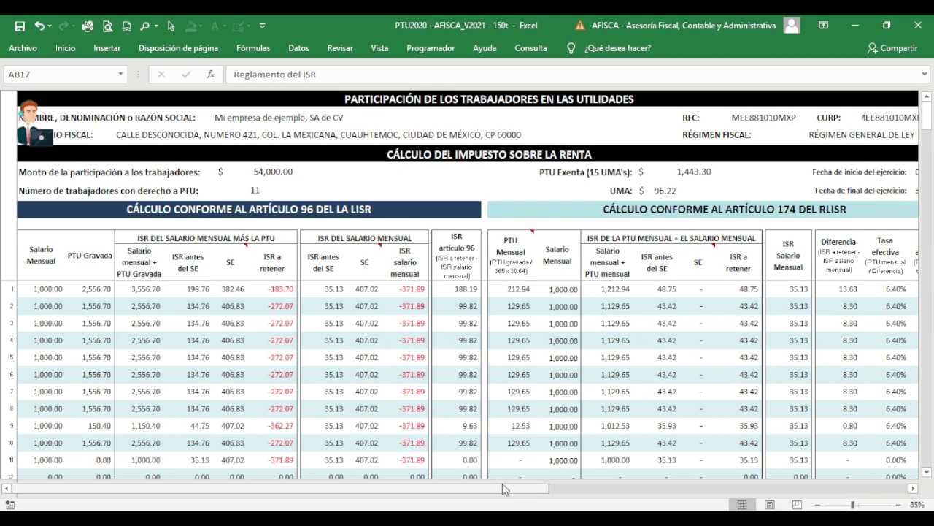
left_click(640, 492)
left_click(640, 490)
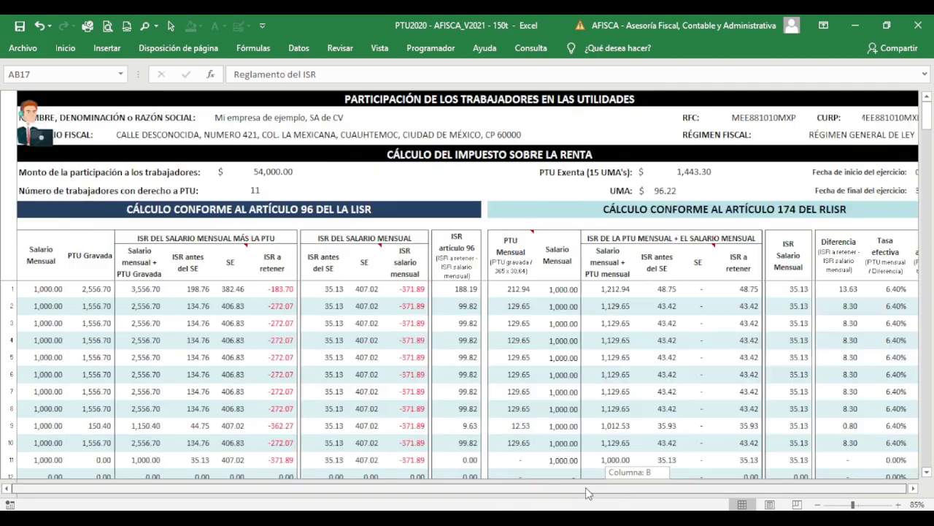
left_click(913, 488)
left_click(914, 489)
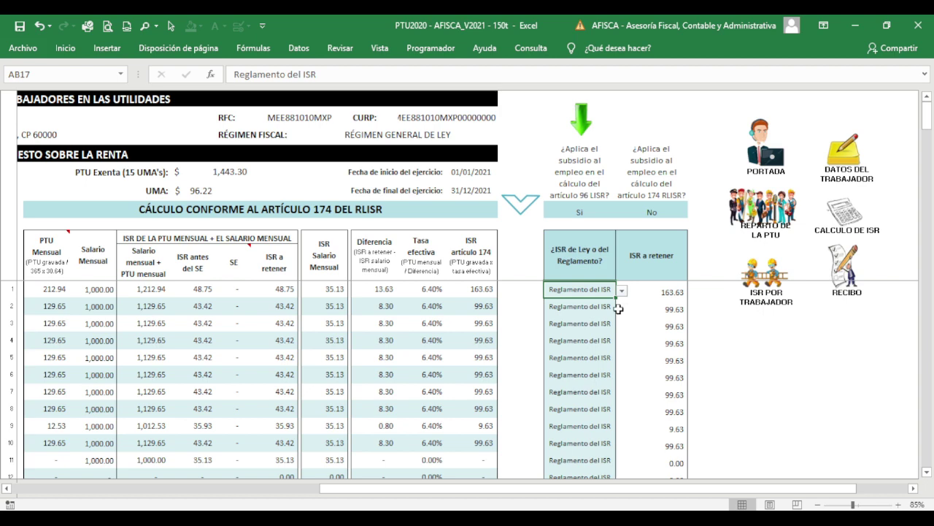
Switch worker 1's ¿ISR de Ley o del Reglamento? to Ley del ISR, back to Reglamento del ISR, and again to Ley del ISR
left_click(621, 290)
left_click(606, 301)
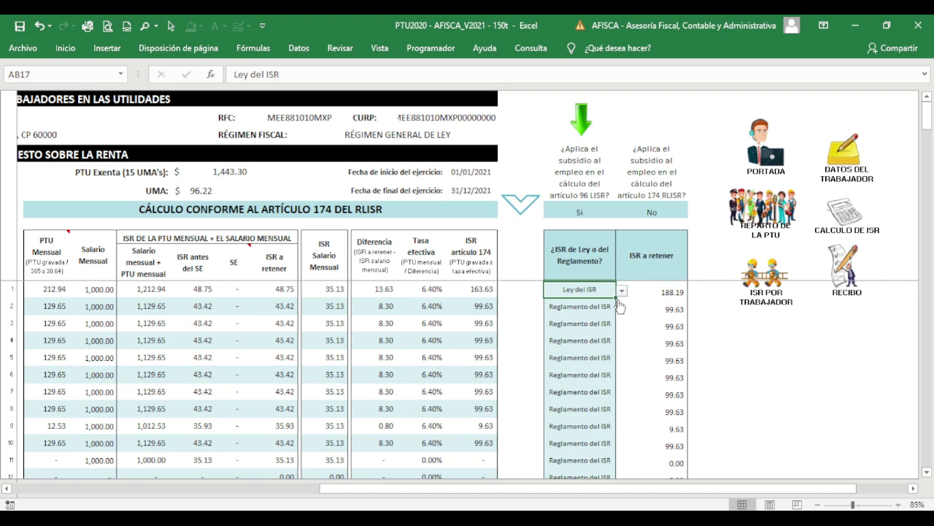
left_click(621, 291)
left_click(602, 309)
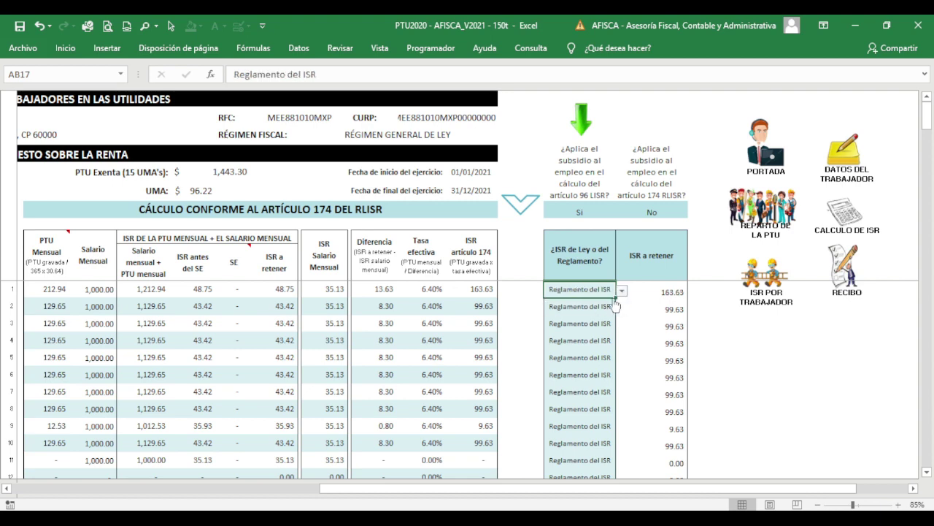
left_click(621, 290)
left_click(611, 302)
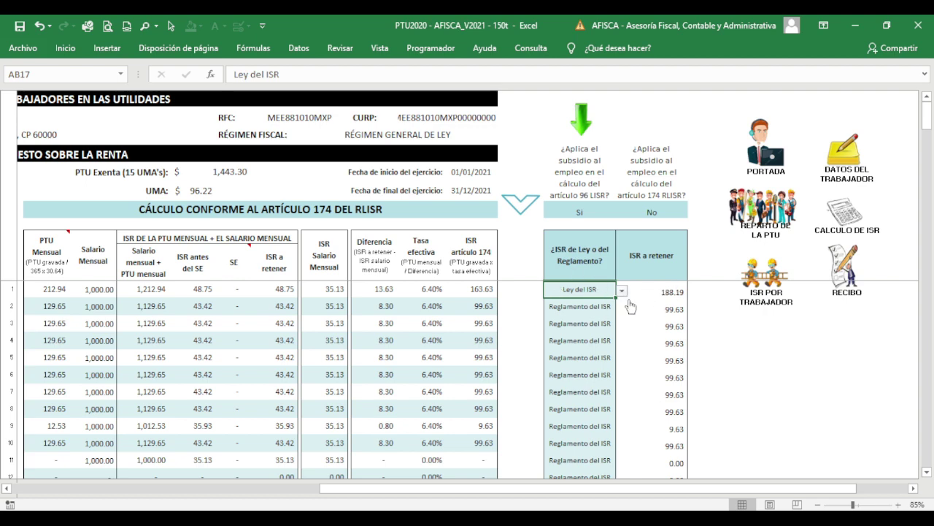
Compare the article 96 and article 174 ISR columns with the resulting ISR a retener column
left_click(274, 490)
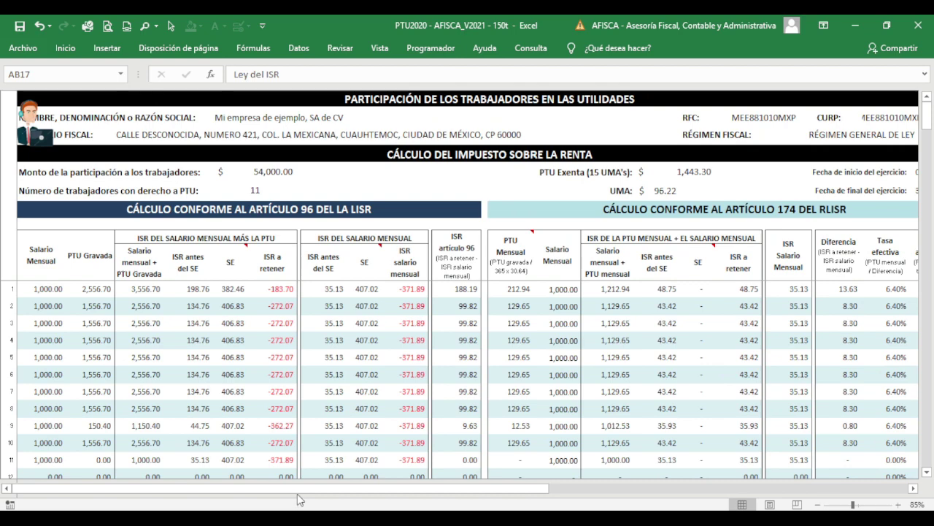
left_click(583, 490)
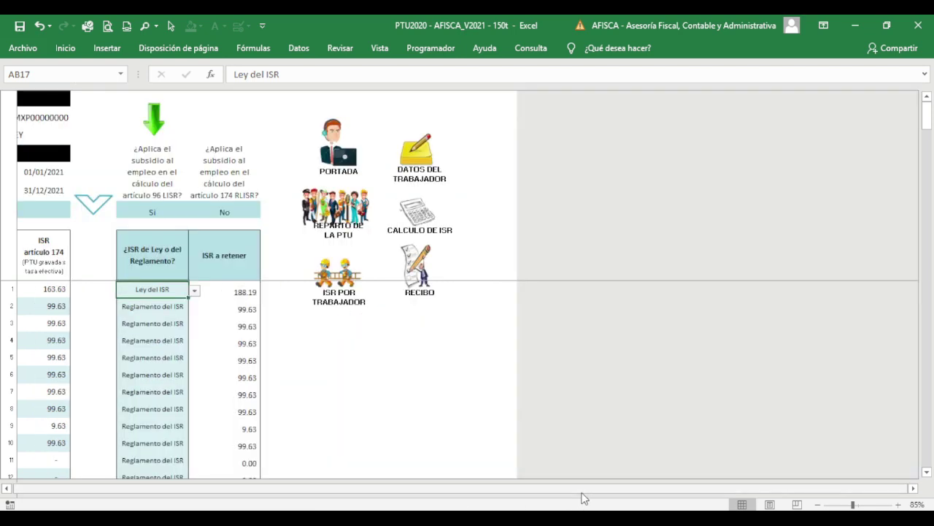
left_click_drag(582, 491, 658, 488)
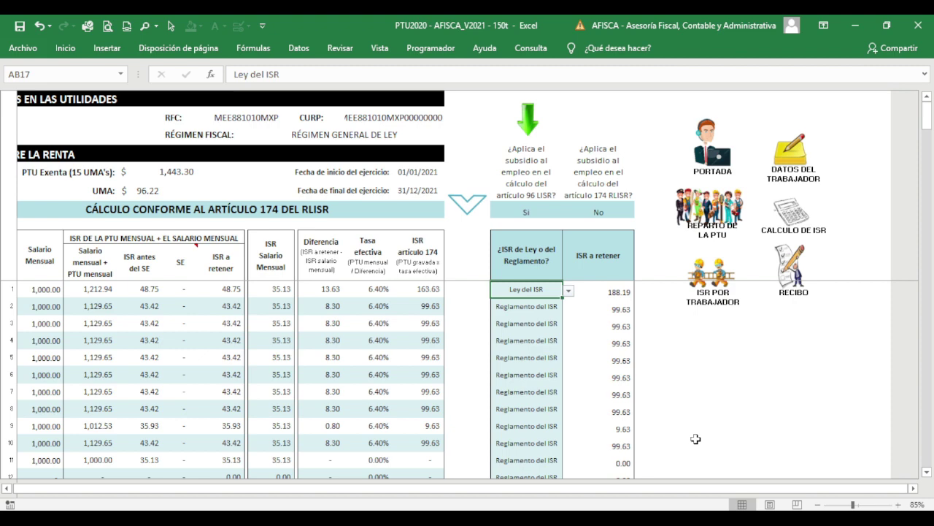
Open the ISR por Trabajador sheet and examine worker 1's article 96 and article 174 calculations
left_click(721, 272)
scroll(355, 265, "down", 4)
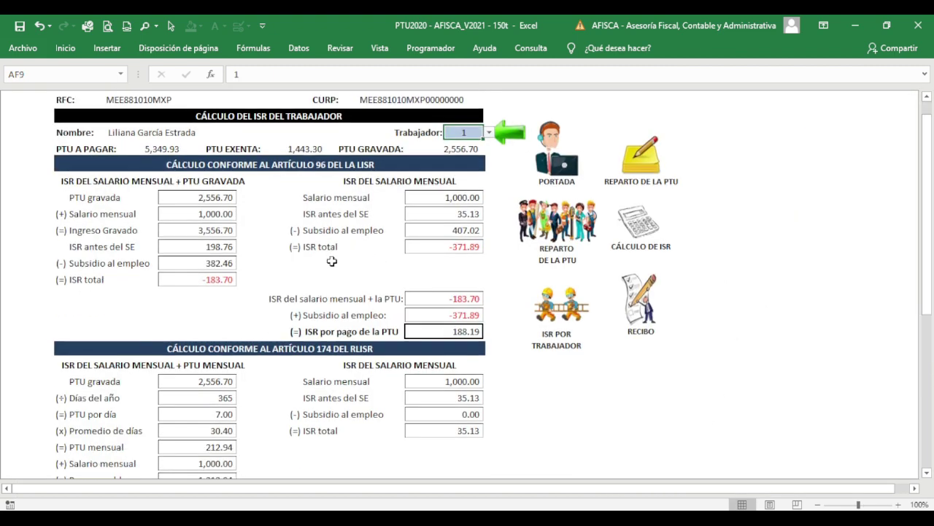
scroll(356, 265, "down", 1)
scroll(357, 270, "up", 4)
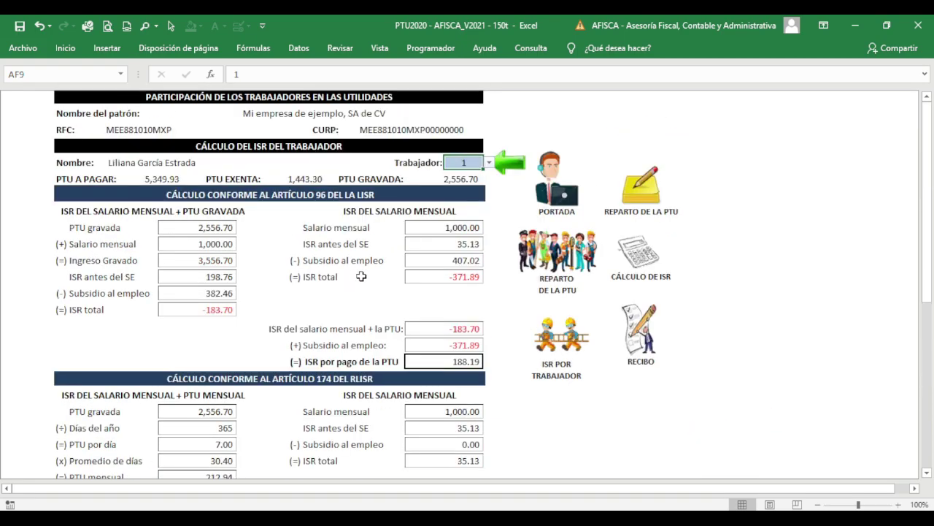
Check the print preview of worker 1's ISR calculation and return to the sheet without printing
scroll(361, 276, "down", 1)
key("ctrl+p")
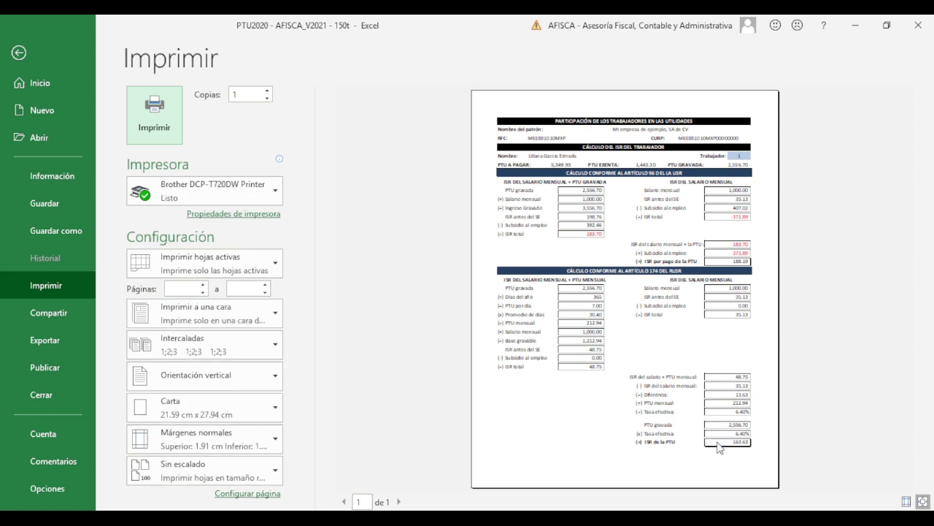
key("Escape")
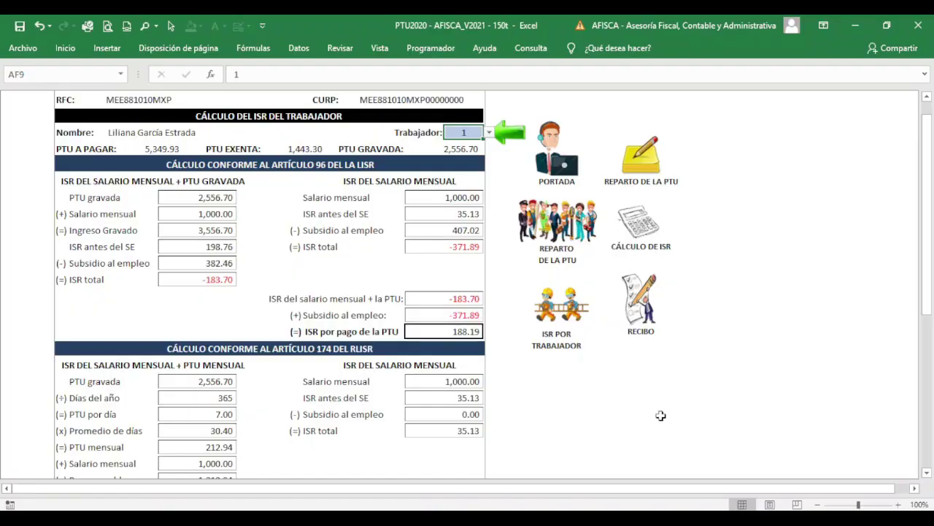
Set Trabajador to 11 on the individual ISR sheet and review that worker's article 96 and article 174 calculations
left_click(486, 131)
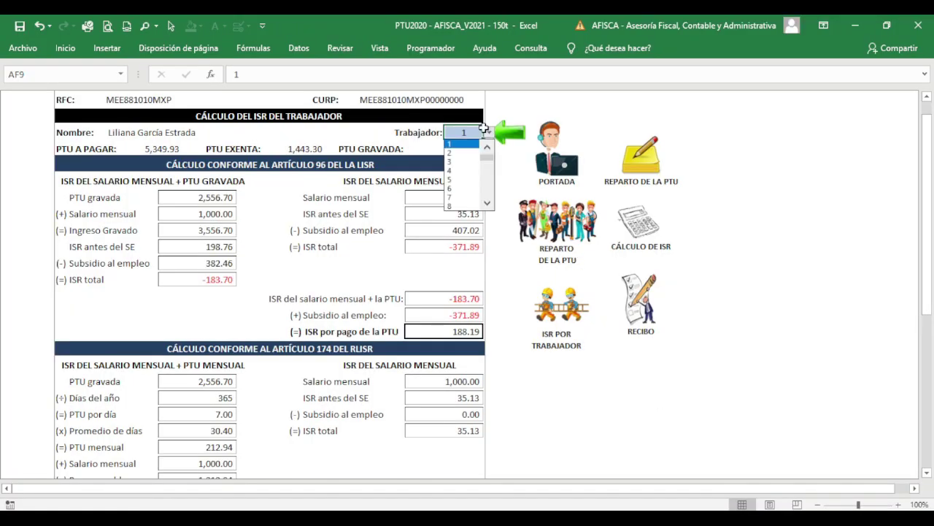
left_click(487, 202)
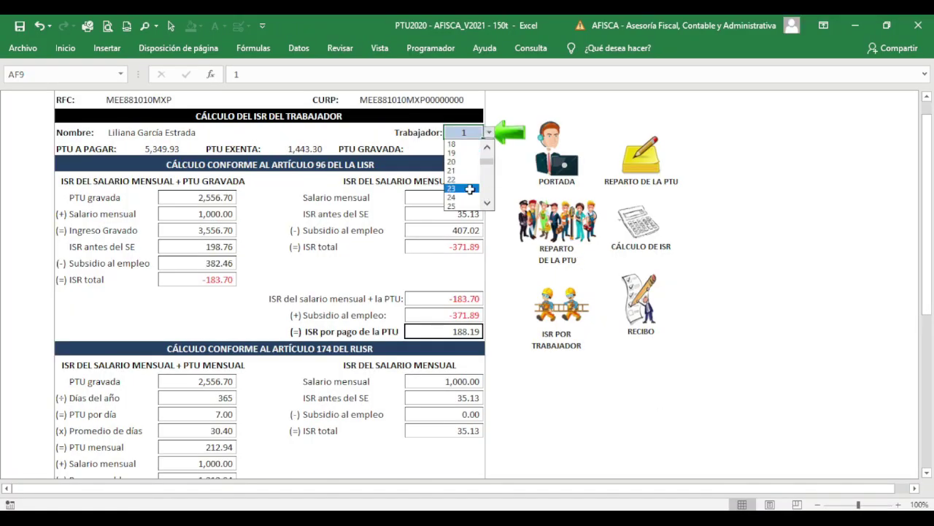
left_click(461, 180)
left_click(488, 132)
left_click_drag(491, 165, 487, 148)
left_click(487, 203)
left_click(461, 187)
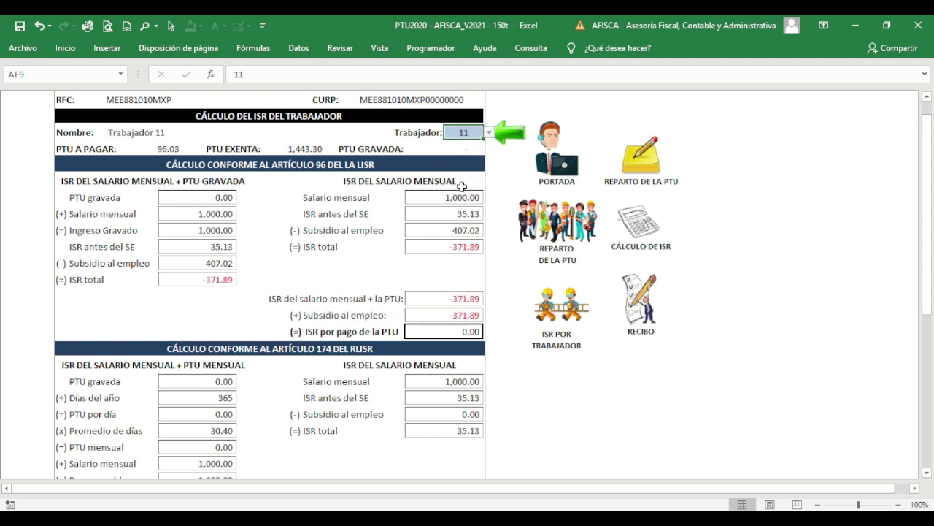
scroll(365, 263, "down", 2)
scroll(395, 271, "down", 1)
scroll(365, 276, "up", 3)
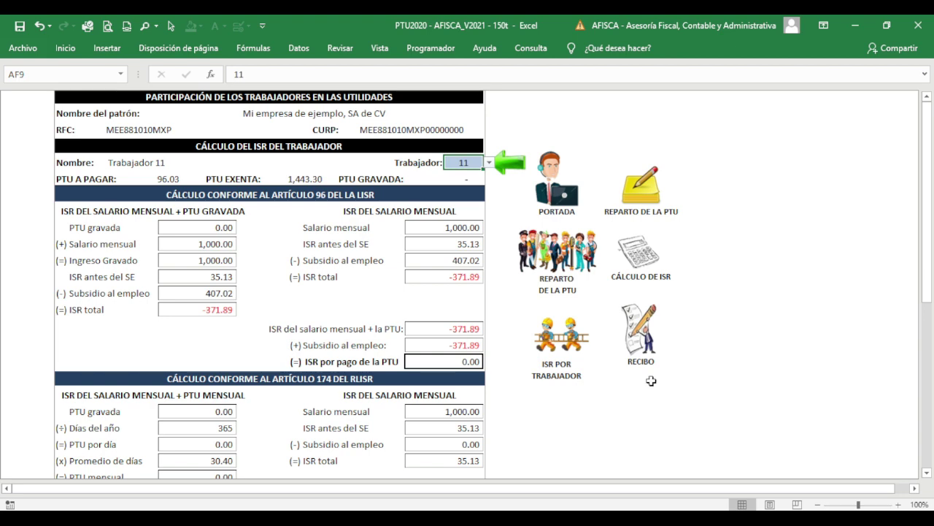
Open the Recibo sheet, examine worker 1's payment receipt and compare its amounts with the Reparto de la PTU sheet
left_click(637, 343)
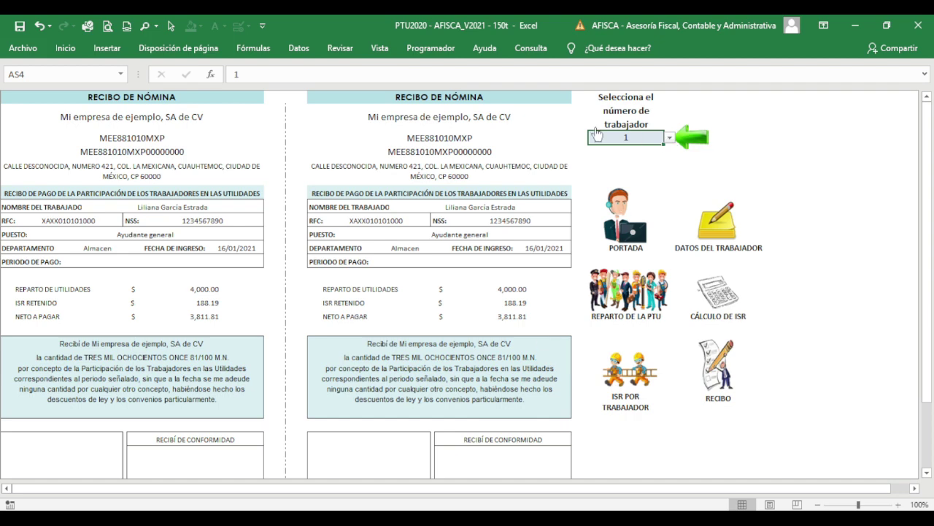
scroll(184, 245, "down", 4)
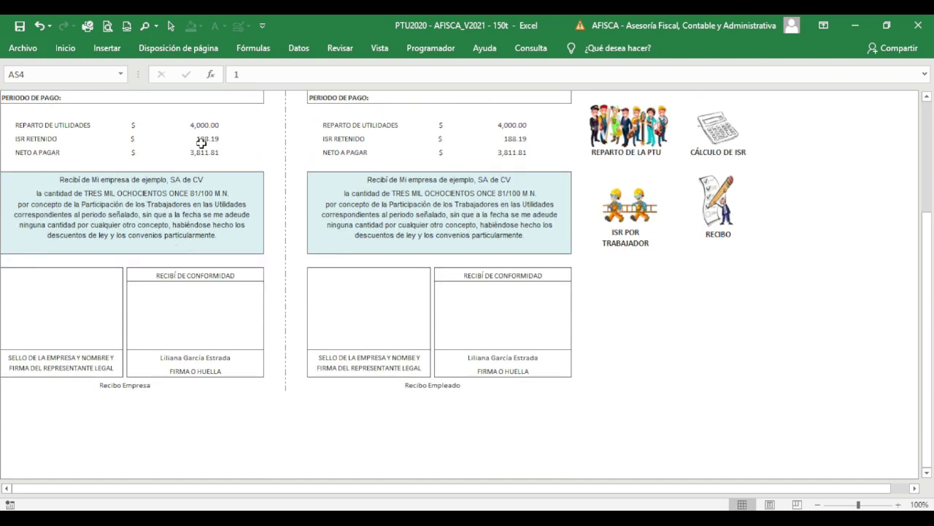
scroll(480, 259, "up", 4)
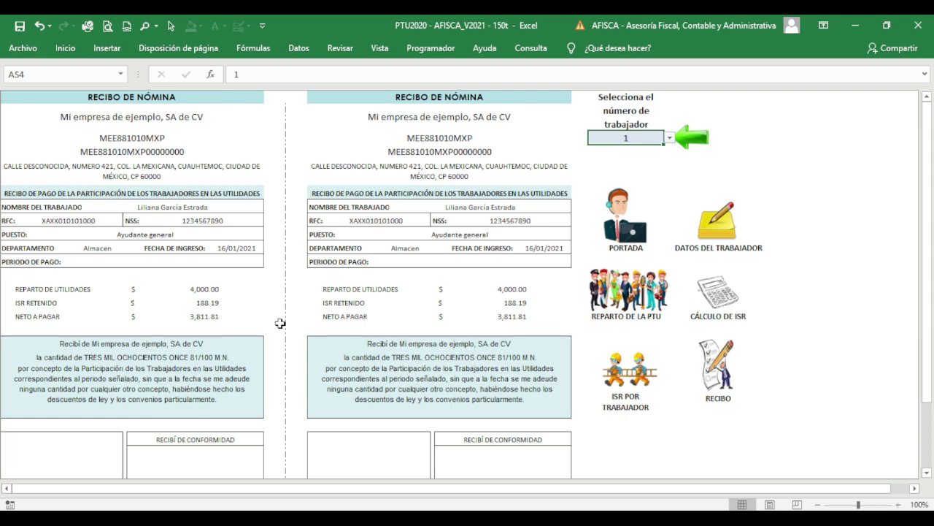
left_click(635, 299)
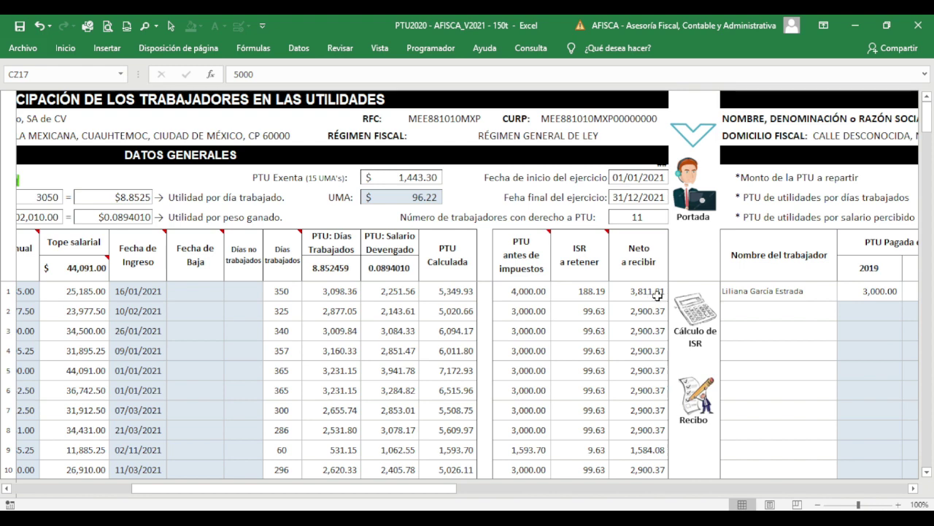
left_click(712, 397)
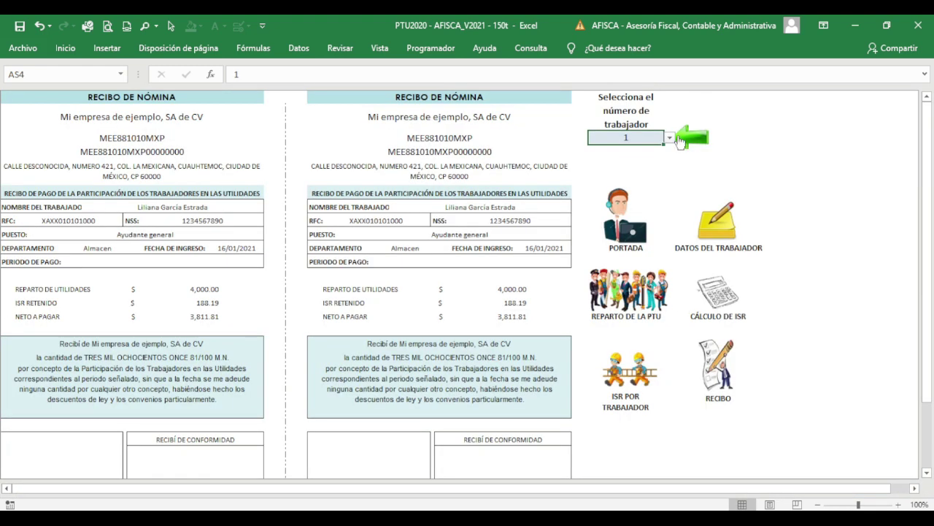
Set the worker number on the Recibo sheet to 11 and review that worker's payment receipt
left_click(670, 138)
scroll(652, 196, "down", 3)
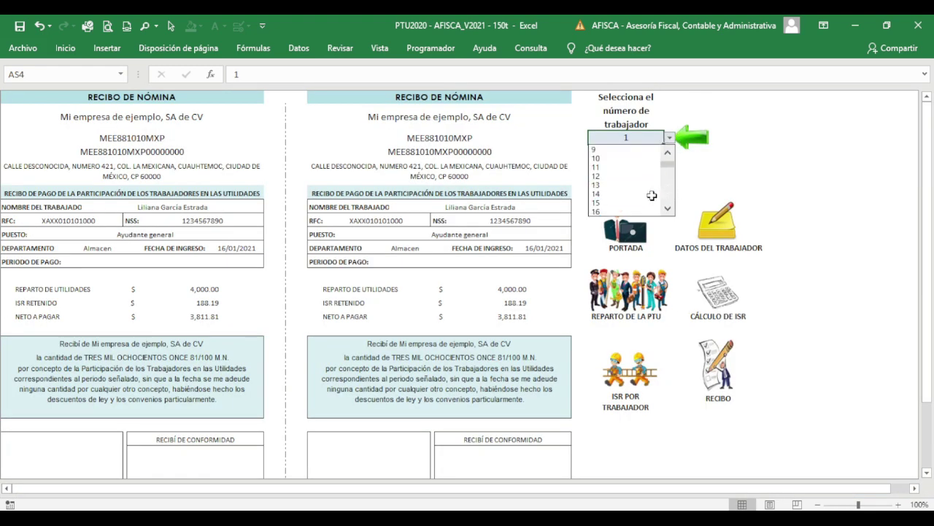
left_click(619, 168)
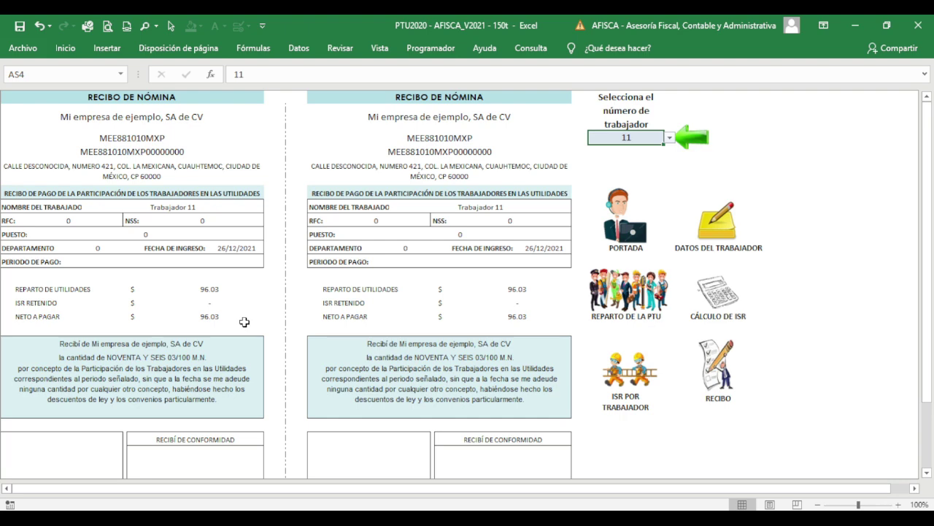
Go back to the Portada sheet and open the Reparto de la PTU sheet from there
left_click(632, 236)
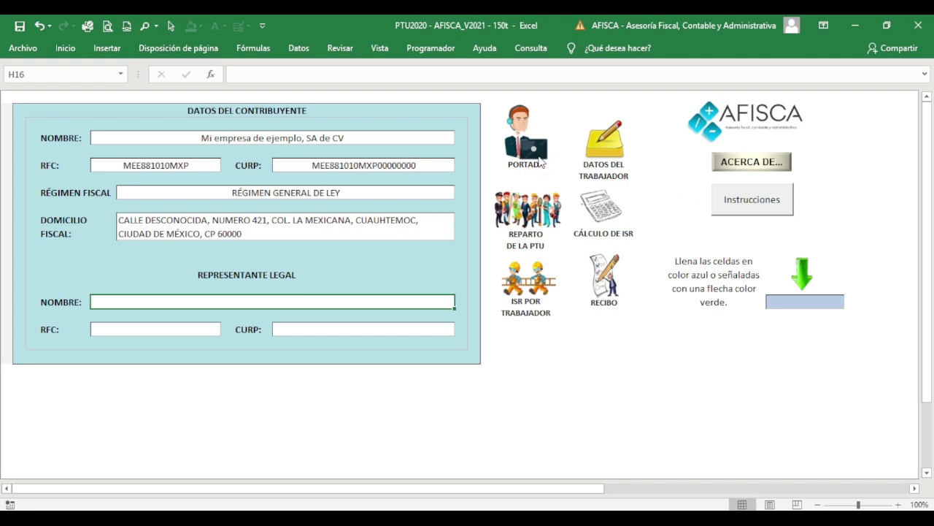
left_click(520, 217)
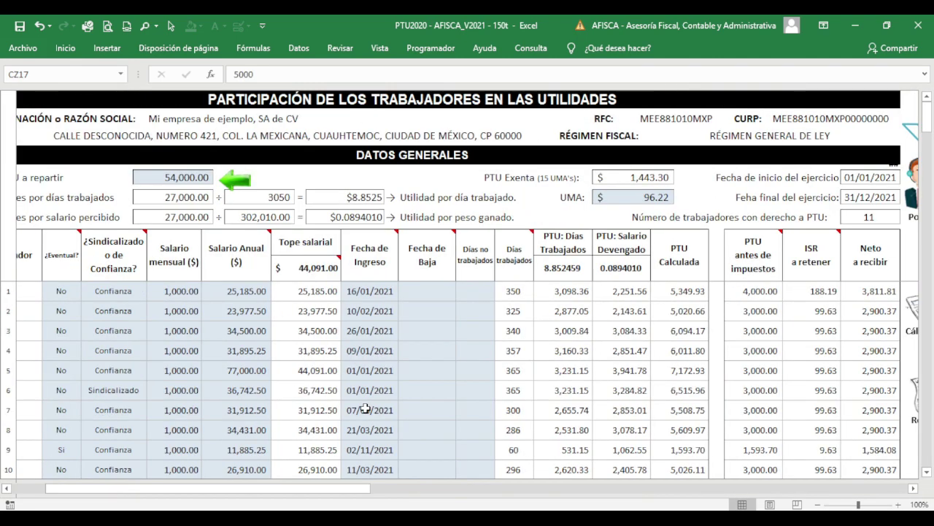